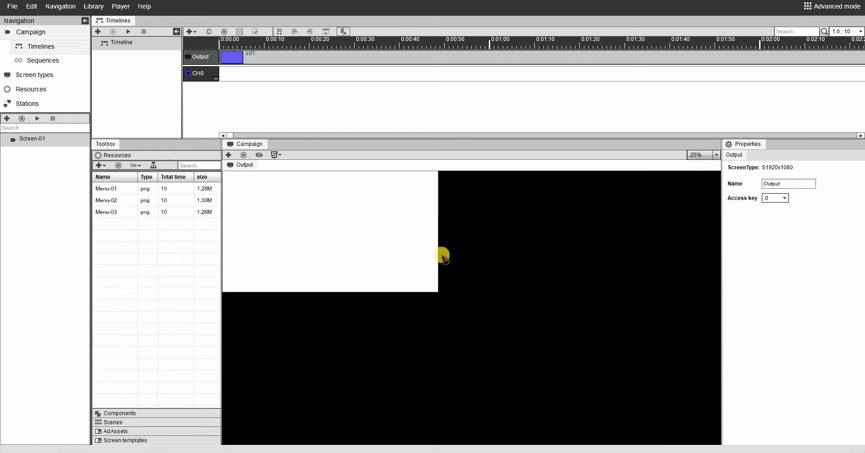
- Check the stations list and the available ways of adding files to the resource library
{"action": "left_click", "coordinate": [45, 102]}
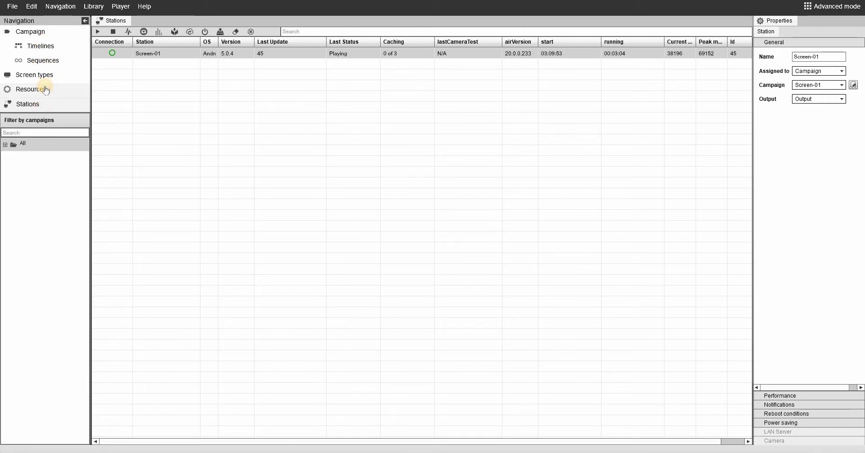
{"action": "left_click", "coordinate": [46, 90]}
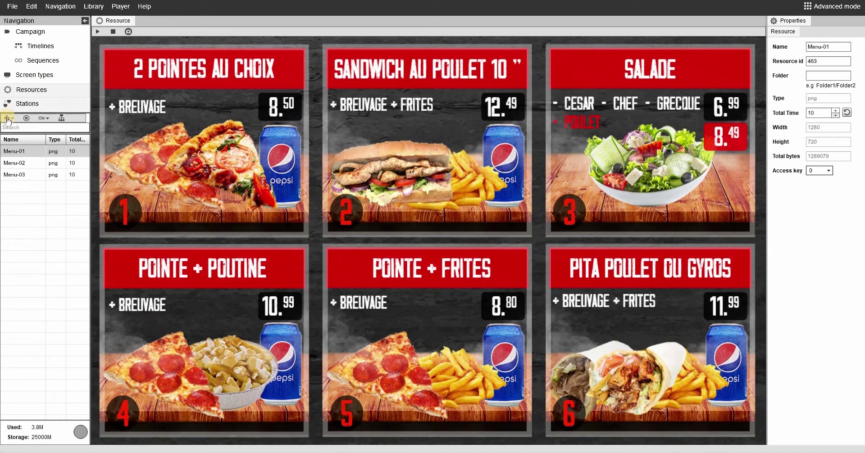
{"action": "left_click", "coordinate": [8, 118]}
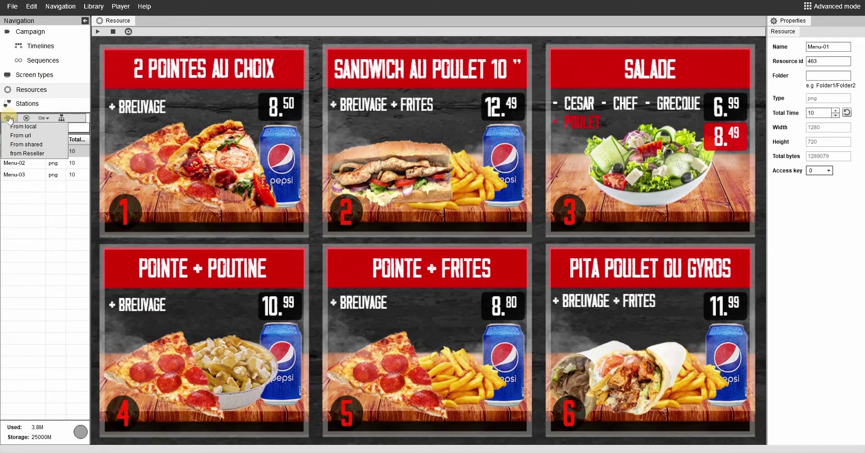
{"action": "left_click", "coordinate": [30, 125]}
{"action": "left_click", "coordinate": [8, 119]}
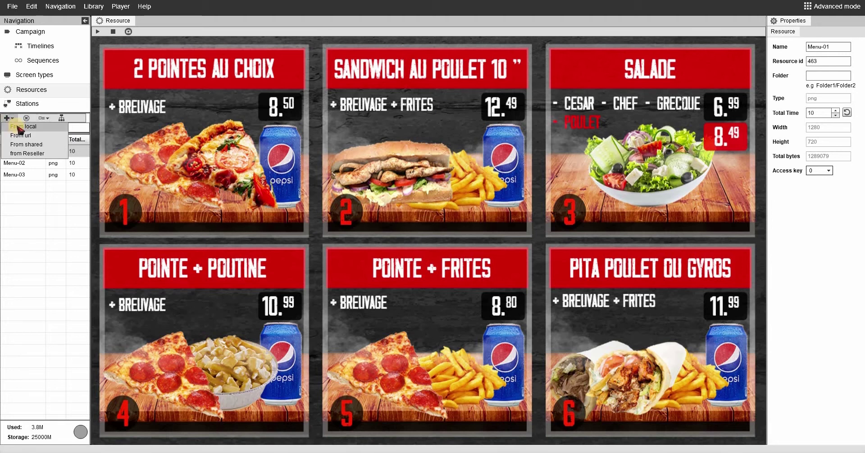
{"action": "left_click", "coordinate": [16, 206]}
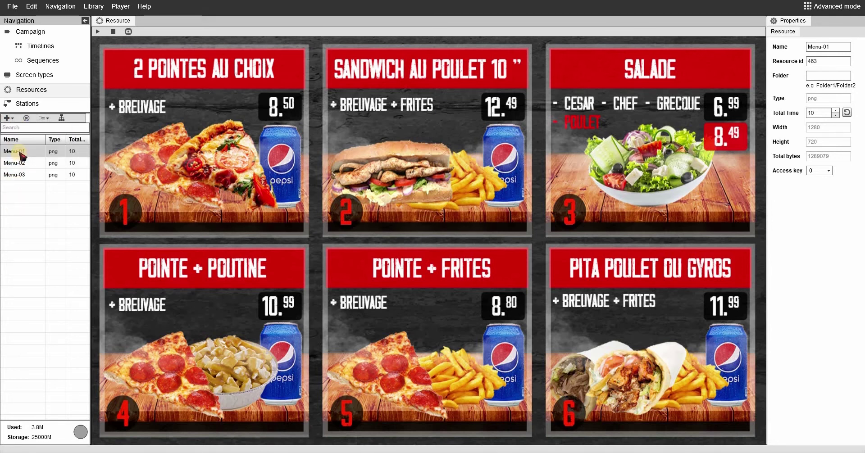
- Preview the Menu-01, Menu-02 and Menu-03 images in the resource library
{"action": "left_click", "coordinate": [17, 154]}
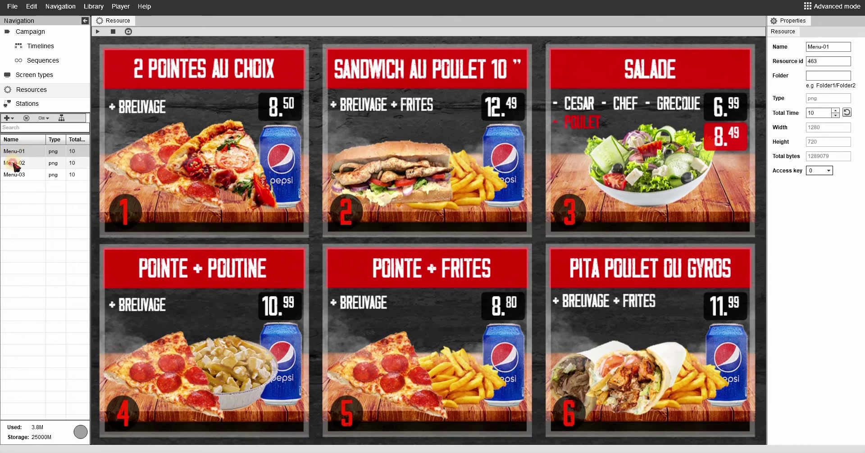
{"action": "left_click", "coordinate": [21, 163]}
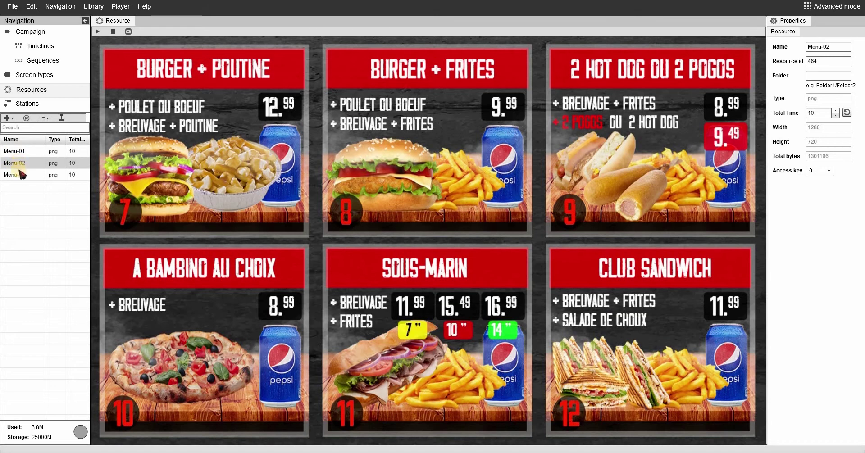
{"action": "left_click", "coordinate": [21, 176]}
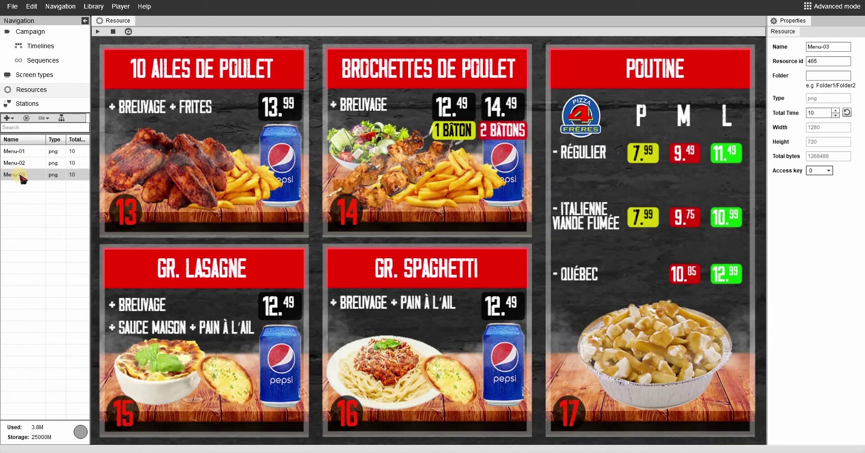
- Start a new campaign named Screen-02 in single sequence mode and proceed to its output settings
{"action": "left_click", "coordinate": [47, 31]}
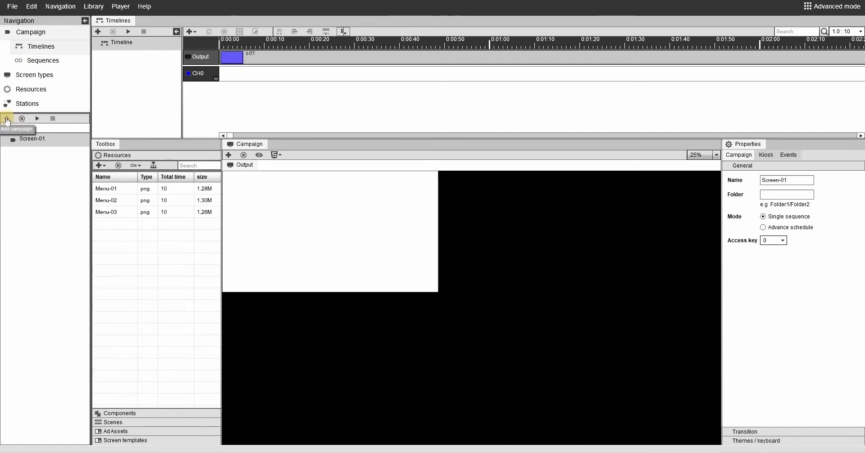
{"action": "left_click", "coordinate": [7, 119]}
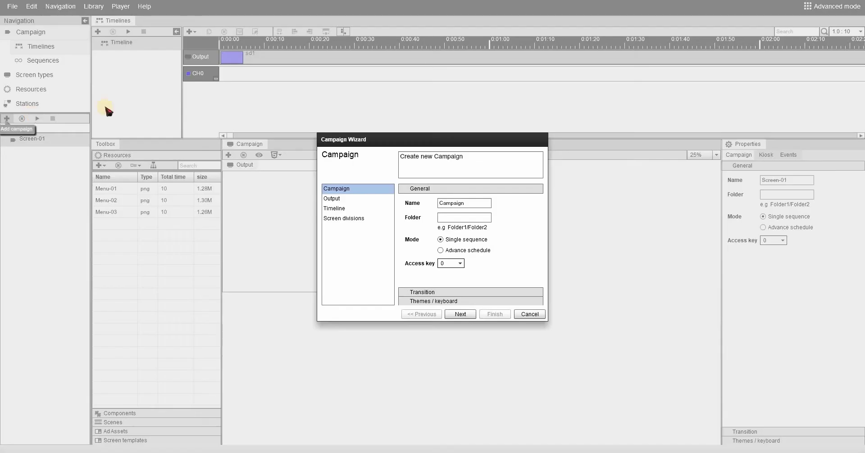
{"action": "left_click_drag", "start_coordinate": [467, 203], "coordinate": [430, 207]}
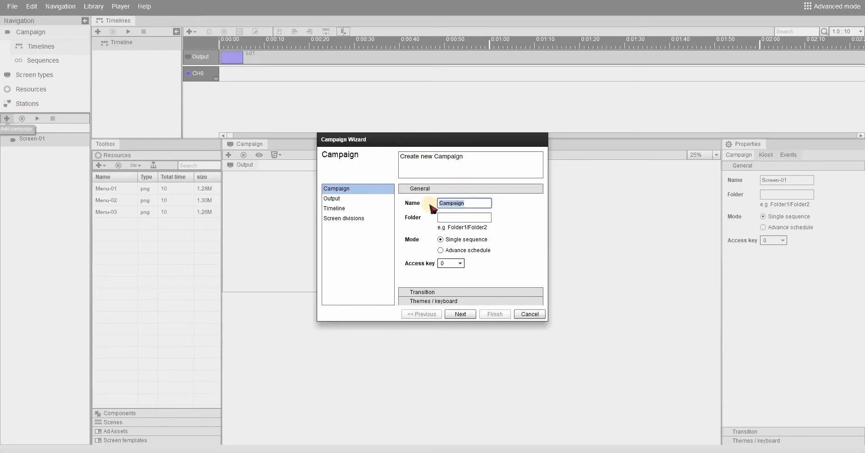
{"action": "type", "text": "Screen-02"}
{"action": "left_click", "coordinate": [460, 314]}
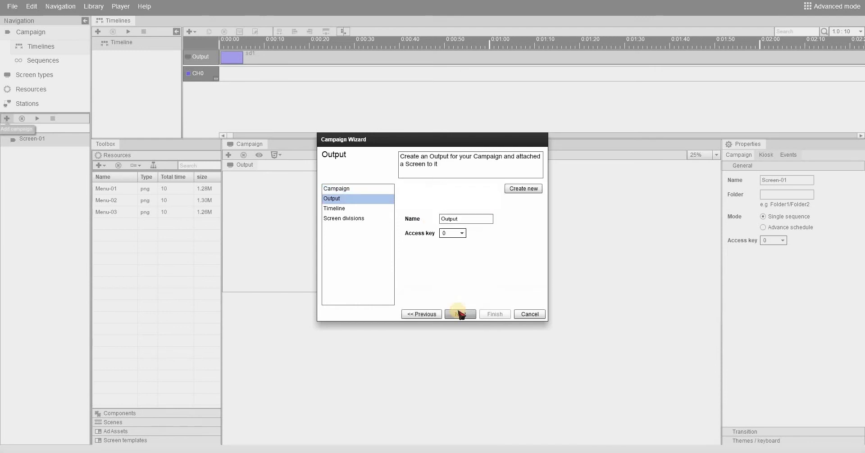
- Create a new 1920x1080 screen type with generated screen divisions for the campaign's output
{"action": "left_click", "coordinate": [522, 191]}
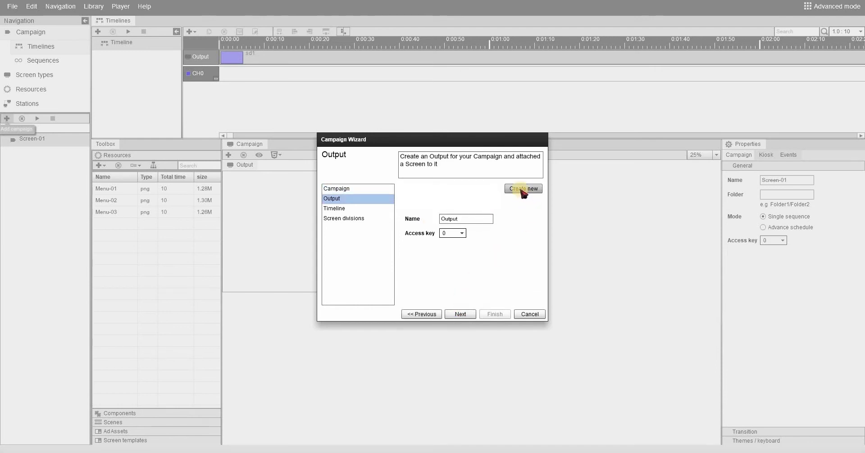
{"action": "left_click", "coordinate": [510, 191]}
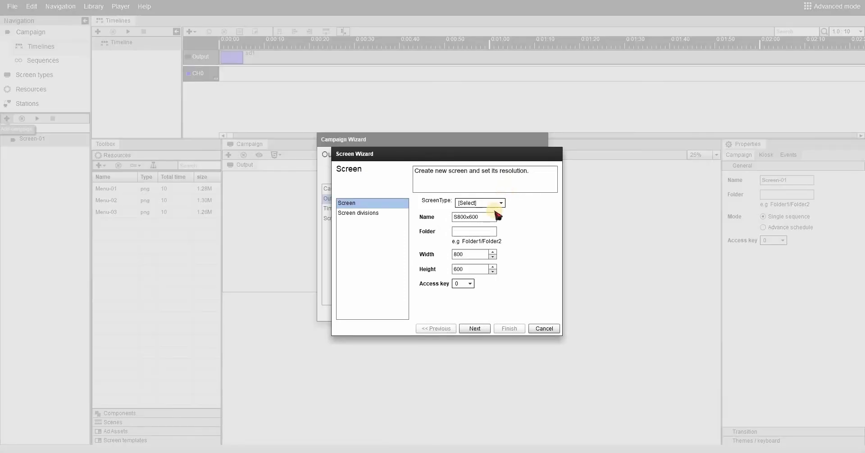
{"action": "left_click", "coordinate": [499, 203]}
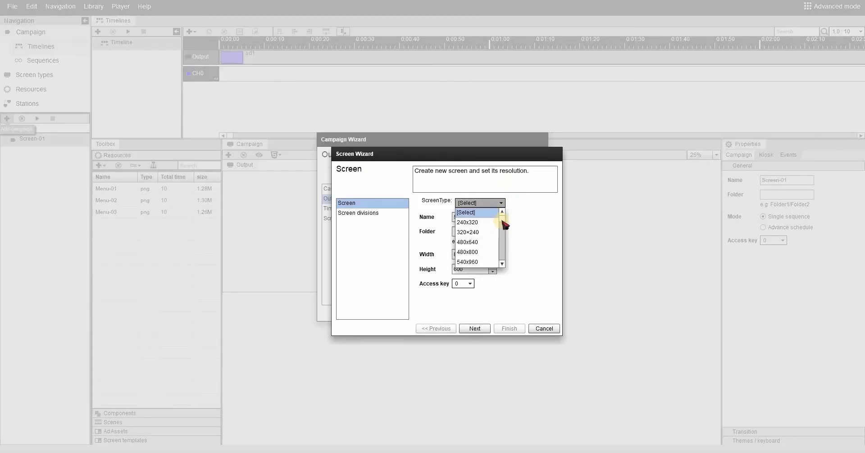
{"action": "left_click_drag", "start_coordinate": [504, 224], "coordinate": [498, 260]}
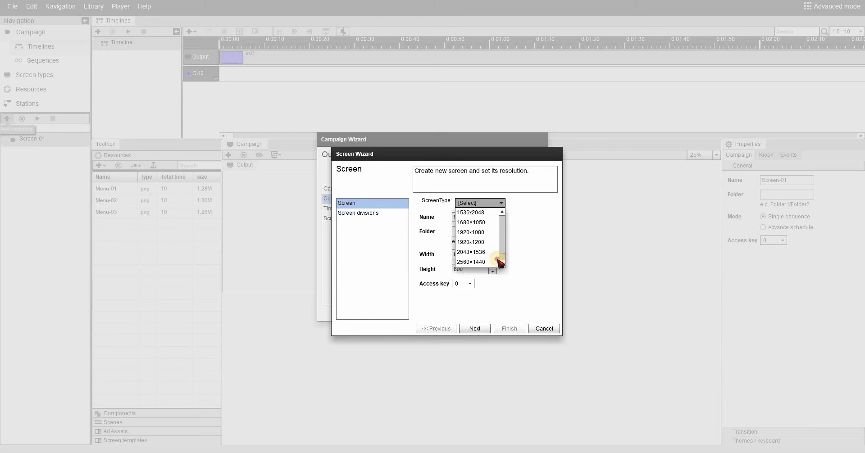
{"action": "left_click", "coordinate": [470, 232]}
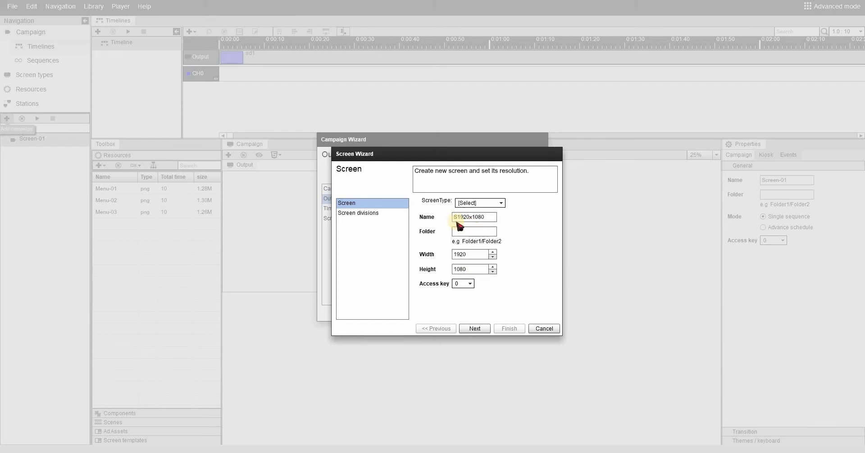
{"action": "left_click", "coordinate": [474, 328]}
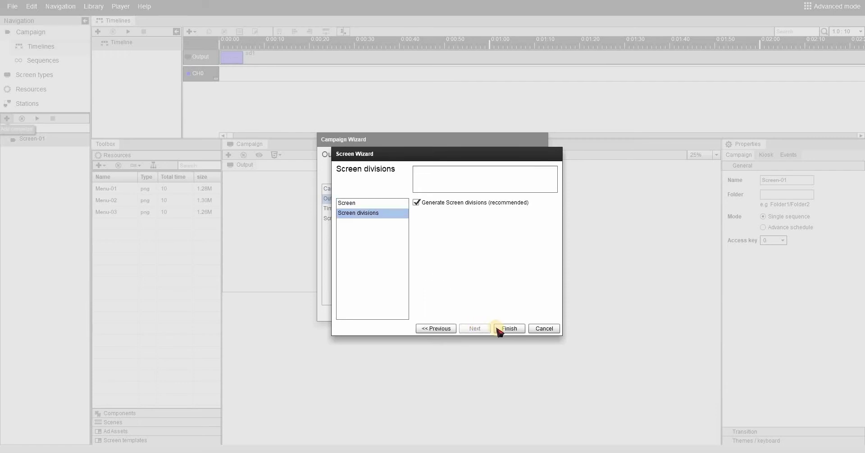
{"action": "left_click", "coordinate": [509, 330]}
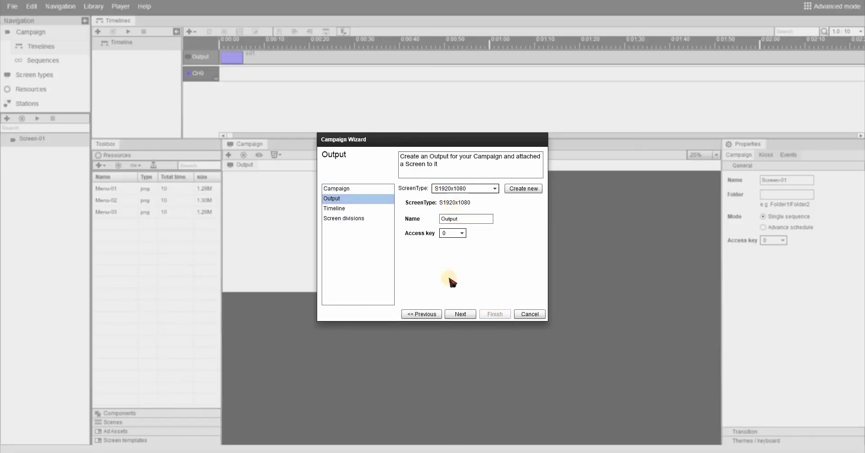
- Set the new campaign's timeline duration to 12:00:00 and finish it with the single-area screen division sd1
{"action": "left_click", "coordinate": [460, 315]}
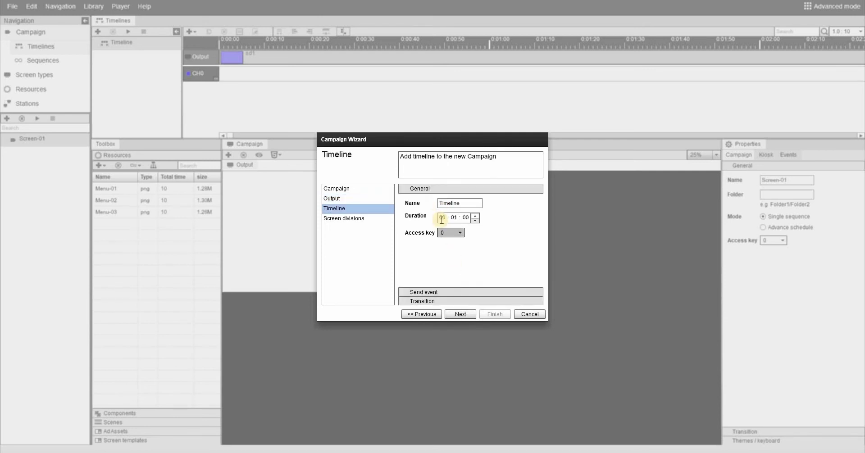
{"action": "left_click", "coordinate": [442, 218]}
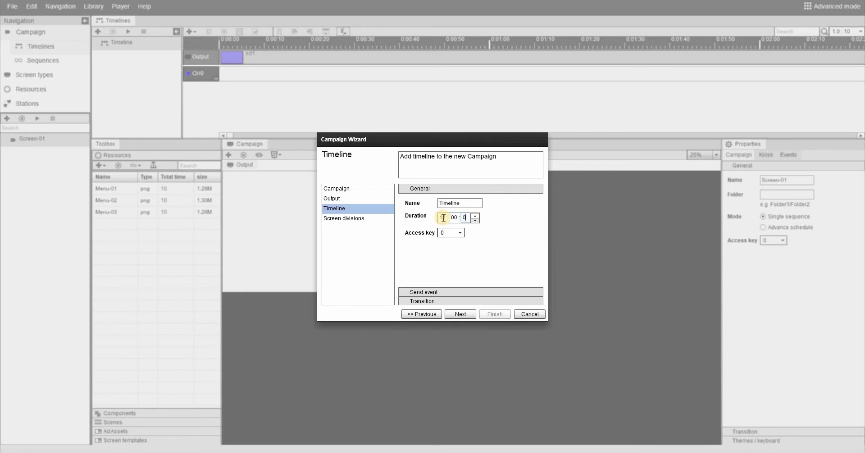
{"action": "left_click", "coordinate": [460, 314]}
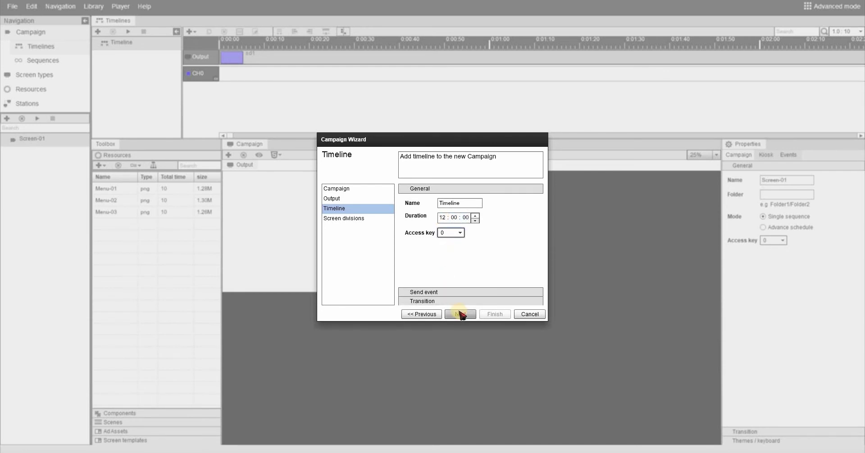
{"action": "left_click", "coordinate": [412, 194]}
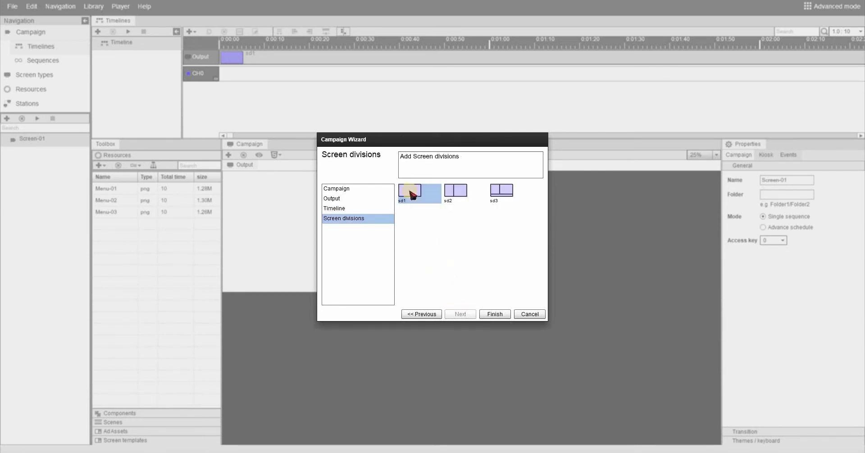
{"action": "left_click", "coordinate": [495, 314]}
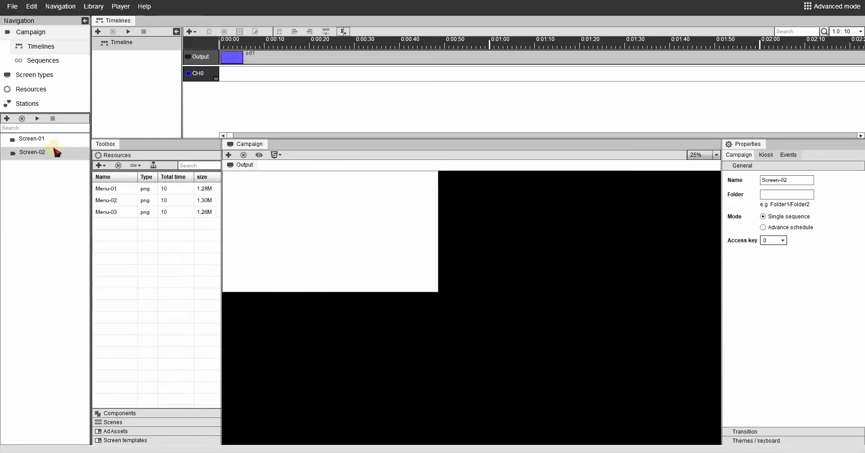
- Duplicate the Screen-02 campaign and rename the copy as Screen-03
{"action": "right_click", "coordinate": [40, 153]}
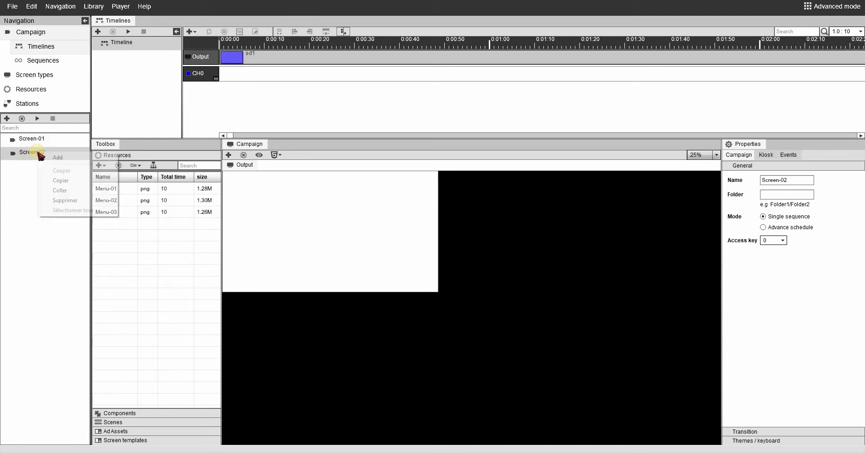
{"action": "left_click", "coordinate": [48, 176]}
{"action": "right_click", "coordinate": [47, 174]}
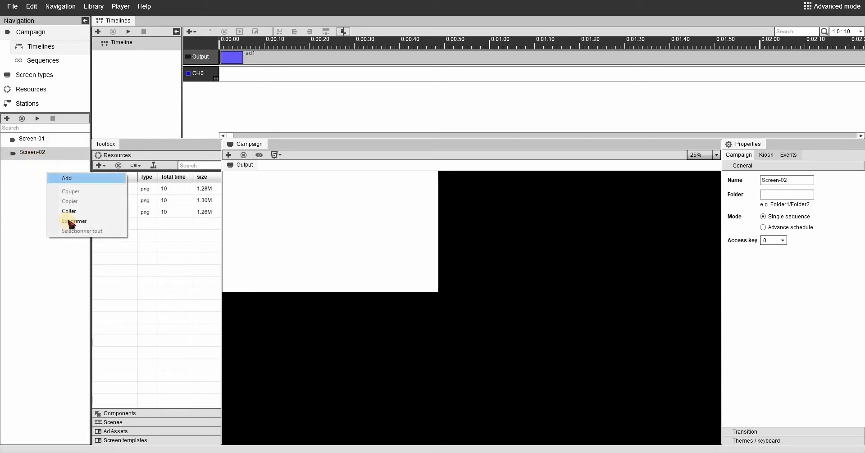
{"action": "left_click", "coordinate": [71, 210]}
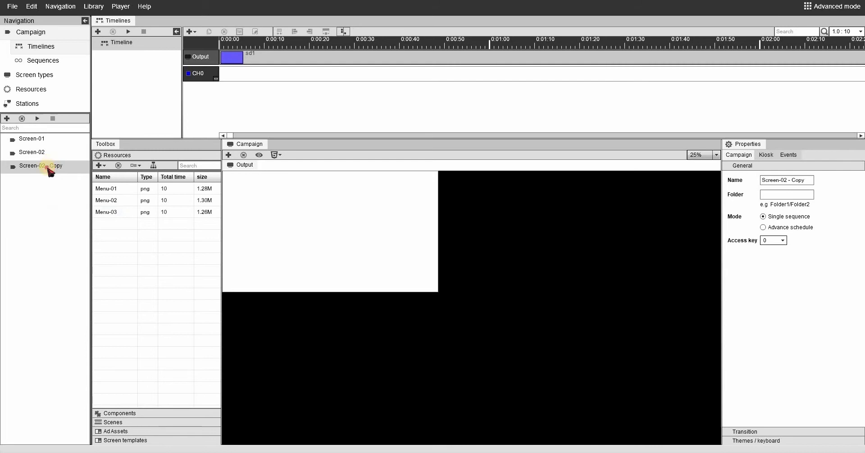
{"action": "left_click", "coordinate": [785, 181]}
{"action": "left_click_drag", "start_coordinate": [784, 181], "coordinate": [810, 180]}
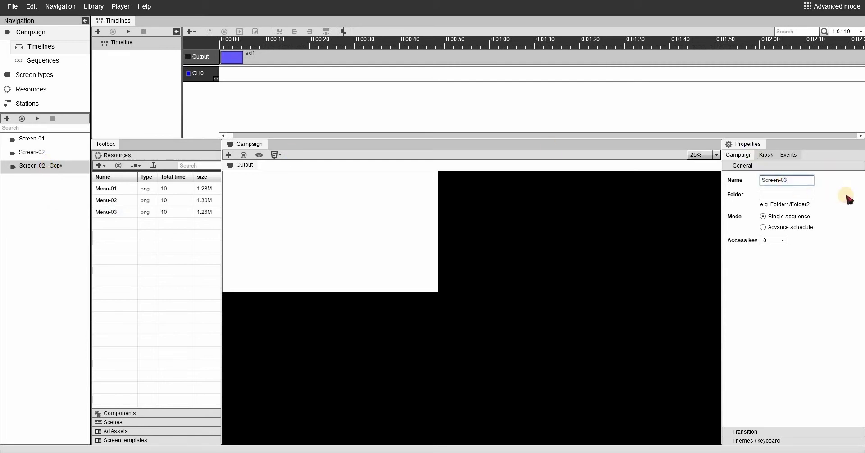
- Look through the Screen-01, Screen-02 and Screen-03 campaigns one after another
{"action": "left_click", "coordinate": [41, 143]}
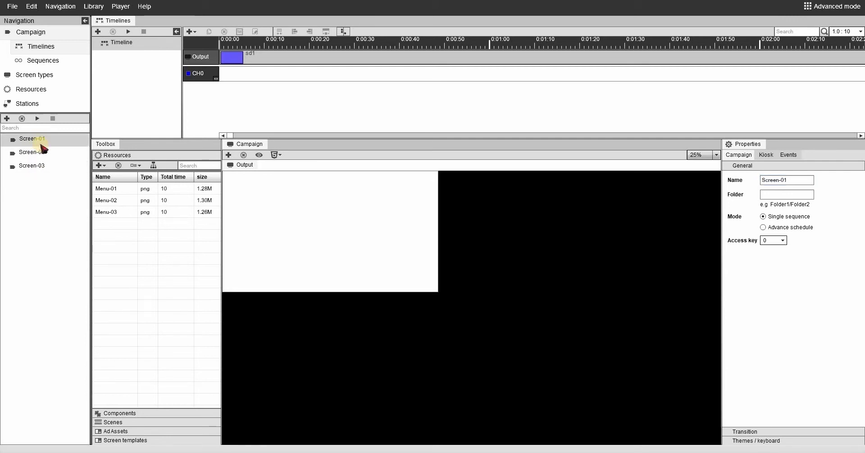
{"action": "left_click", "coordinate": [40, 154]}
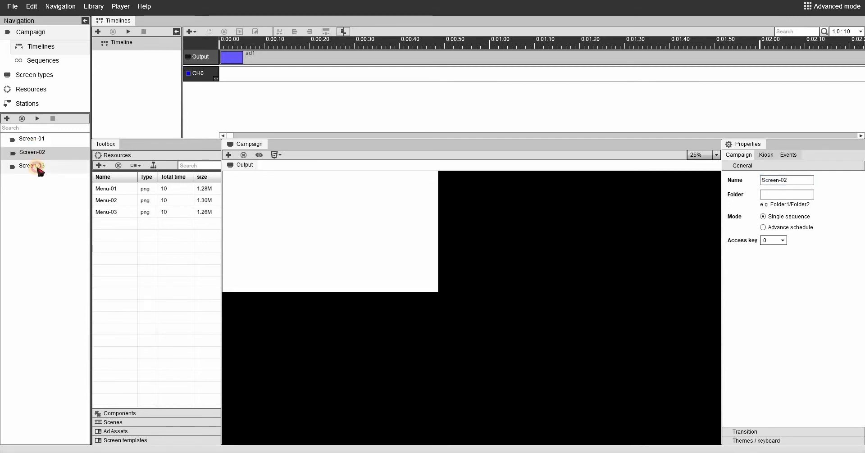
{"action": "left_click", "coordinate": [40, 170]}
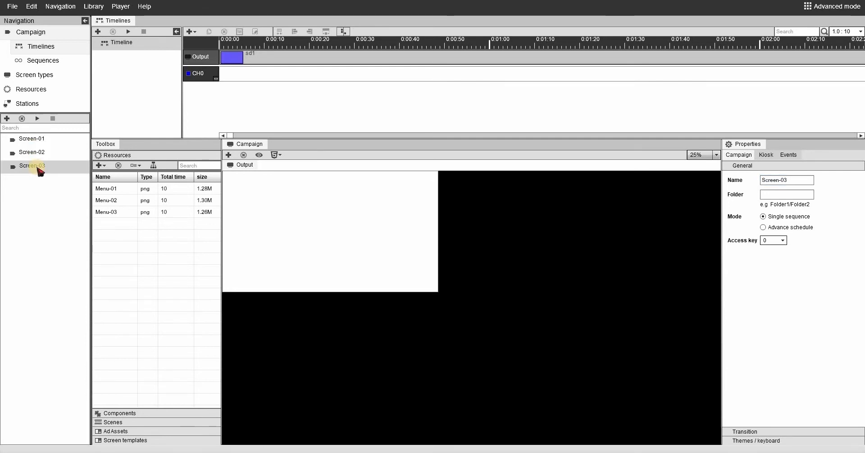
- Place the Menu-01 image at the start of channel CH0 in the Screen-01 campaign and set its duration to 12:00:00
{"action": "left_click", "coordinate": [48, 139]}
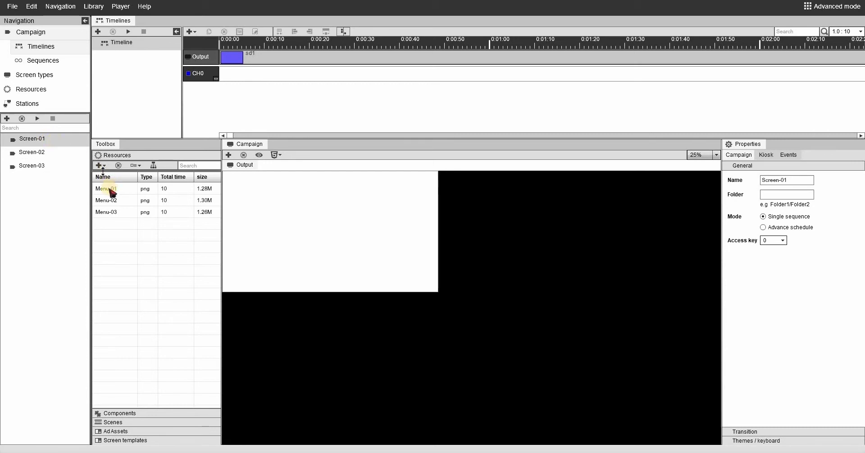
{"action": "left_click_drag", "start_coordinate": [110, 189], "coordinate": [238, 76]}
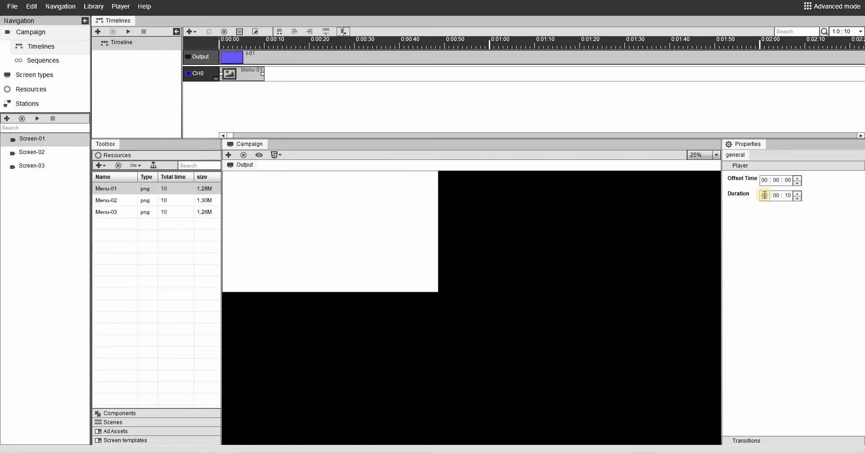
{"action": "left_click", "coordinate": [765, 195]}
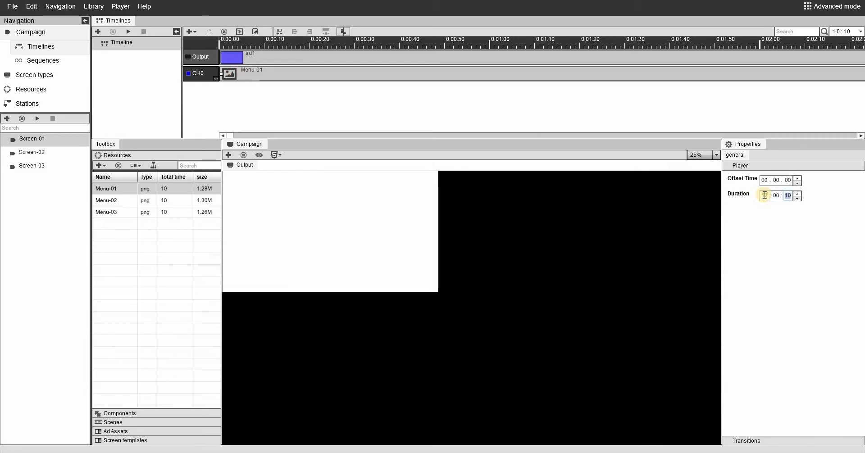
{"action": "key", "text": "Return"}
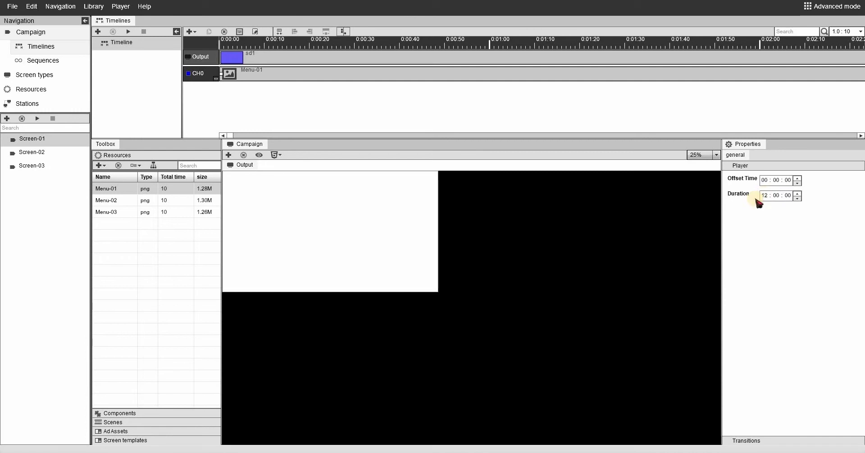
- Enable repeat to fit for channel CH0 of the Screen-01 campaign
{"action": "left_click", "coordinate": [198, 73]}
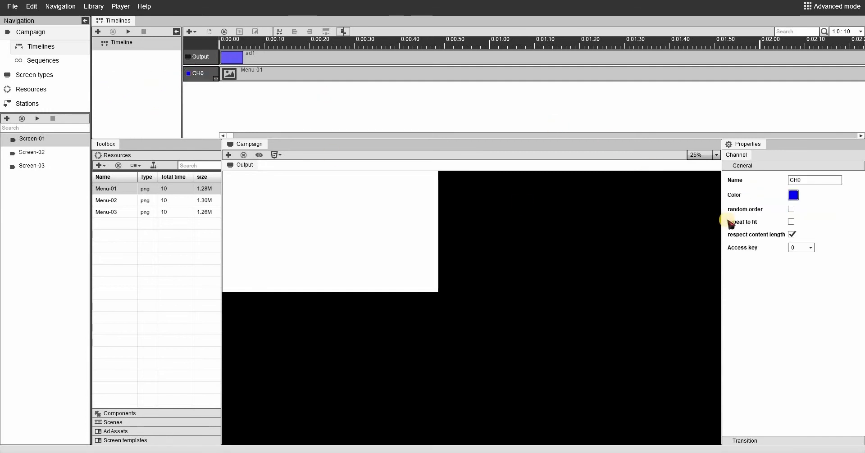
{"action": "left_click", "coordinate": [791, 222]}
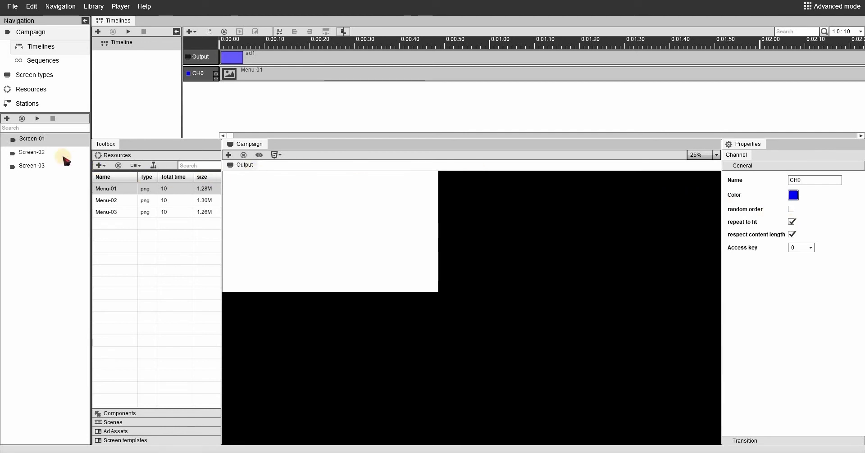
- In the Screen-02 campaign, place Menu-02 at the start of CH0 with duration 12:00:00 and enable repeat to fit for the channel
{"action": "left_click", "coordinate": [50, 153]}
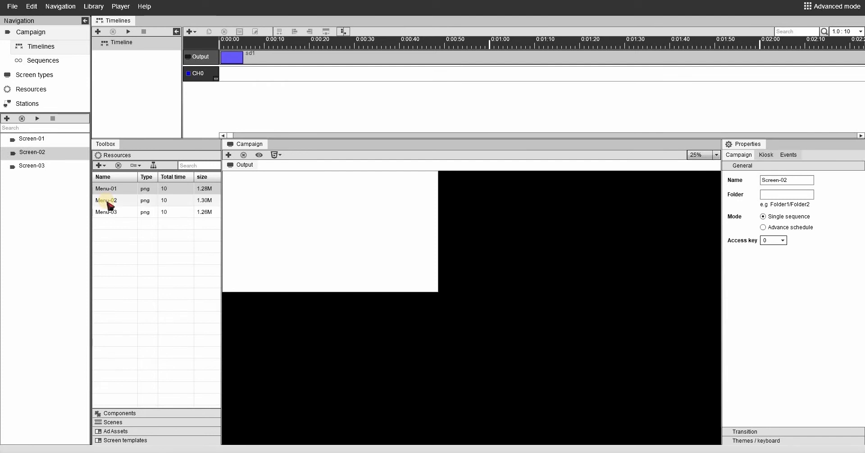
{"action": "left_click_drag", "start_coordinate": [108, 203], "coordinate": [256, 76]}
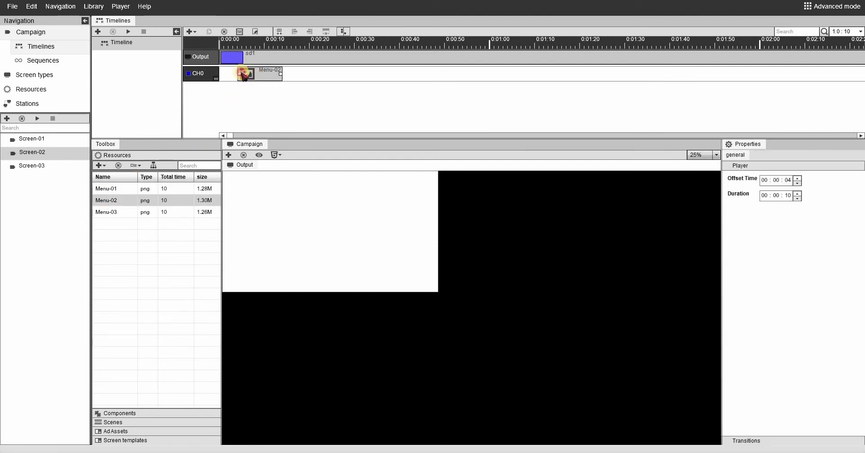
{"action": "left_click", "coordinate": [766, 194]}
{"action": "type", "text": "1"}
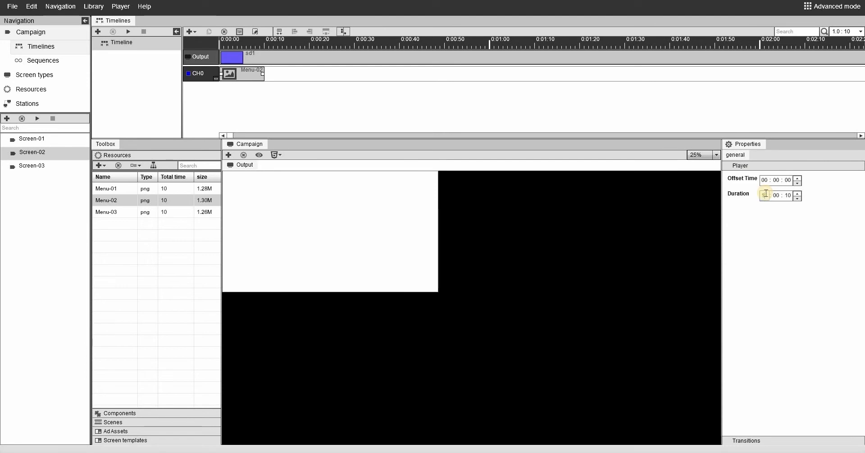
{"action": "type", "text": "2"}
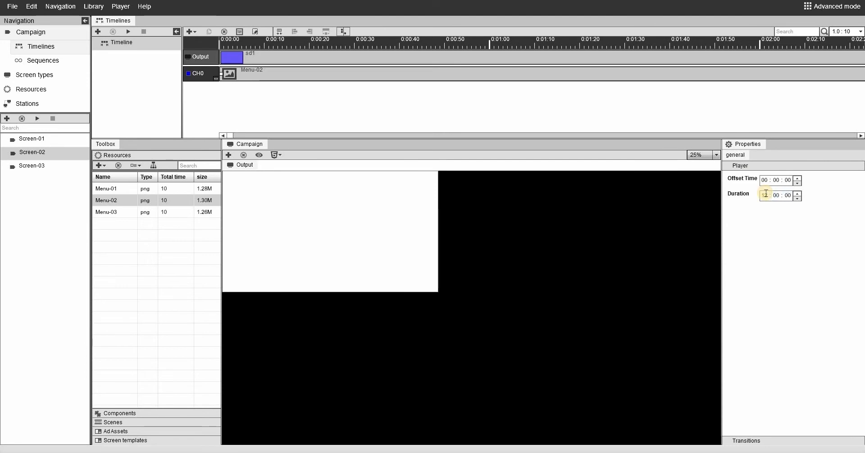
{"action": "left_click", "coordinate": [200, 73]}
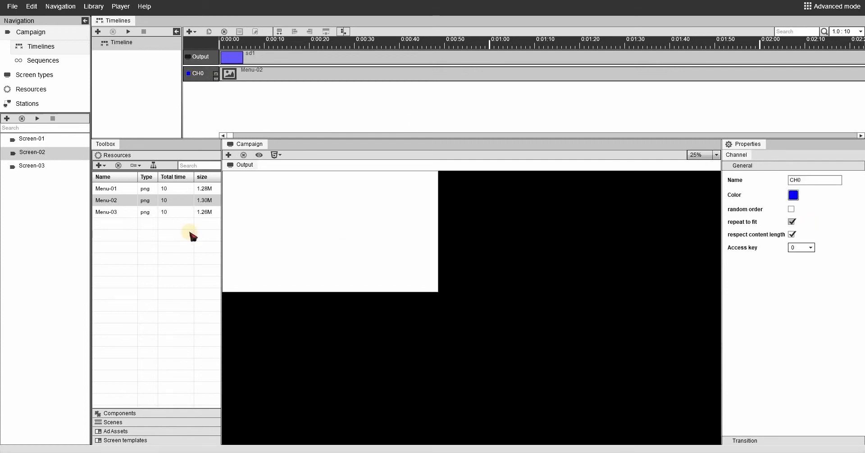
- In the Screen-03 campaign, place Menu-03 at the start of CH0 with duration 12:00:00 and enable repeat to fit for the channel
{"action": "left_click", "coordinate": [44, 166]}
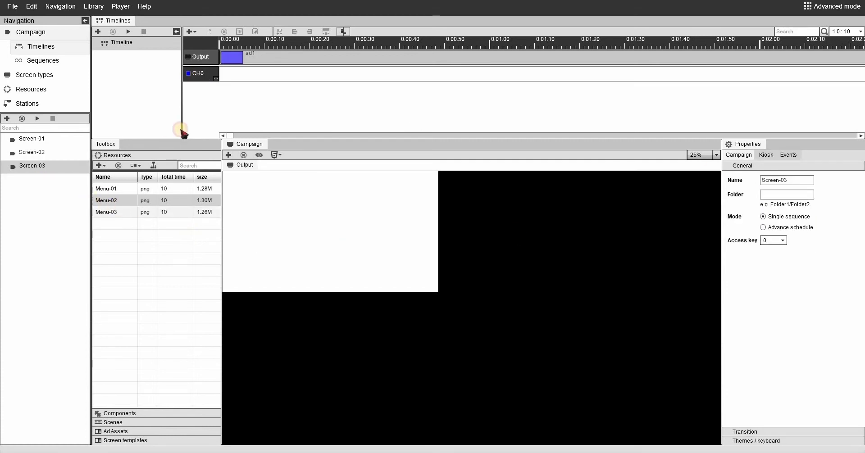
{"action": "left_click_drag", "start_coordinate": [109, 211], "coordinate": [228, 77]}
{"action": "left_click", "coordinate": [764, 195]}
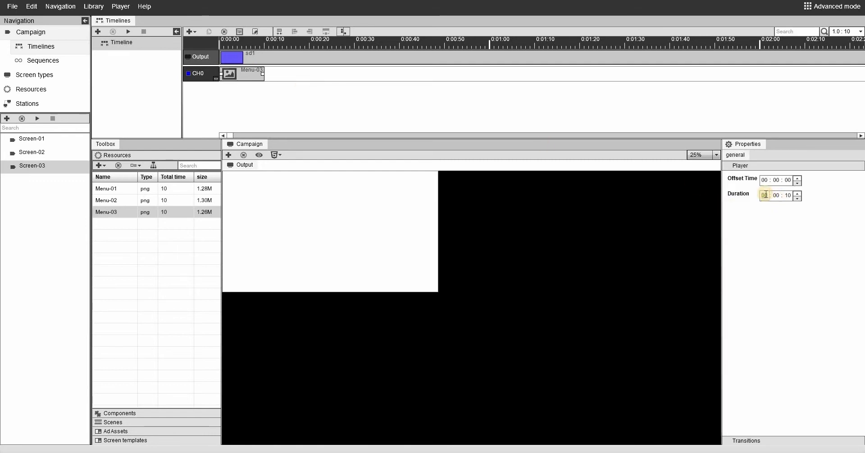
{"action": "type", "text": "12 : 00 : 00"}
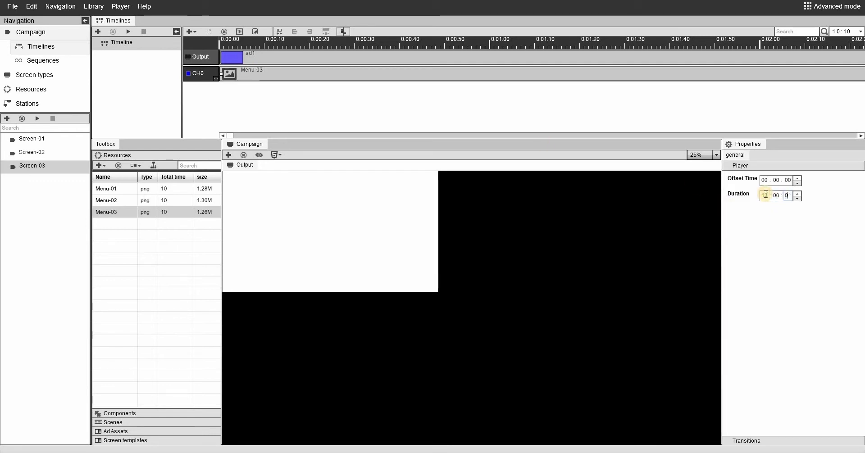
{"action": "left_click", "coordinate": [199, 74]}
{"action": "left_click", "coordinate": [791, 222]}
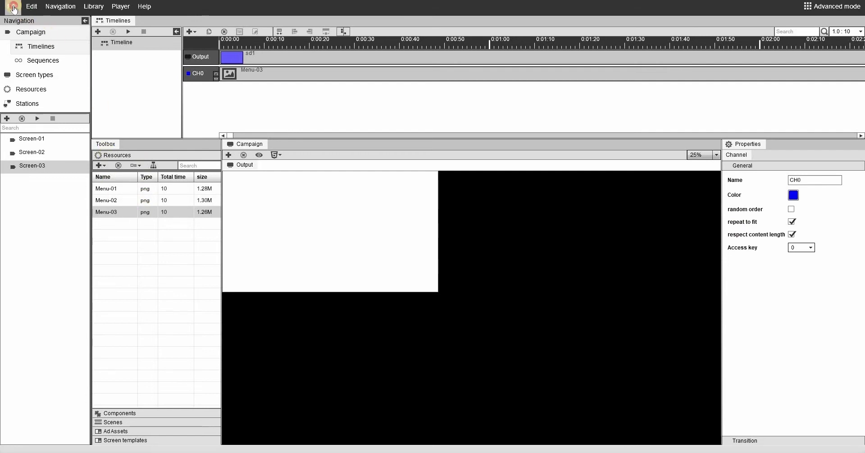
- Save and upload the finished campaigns
{"action": "left_click", "coordinate": [13, 8]}
{"action": "left_click", "coordinate": [24, 30]}
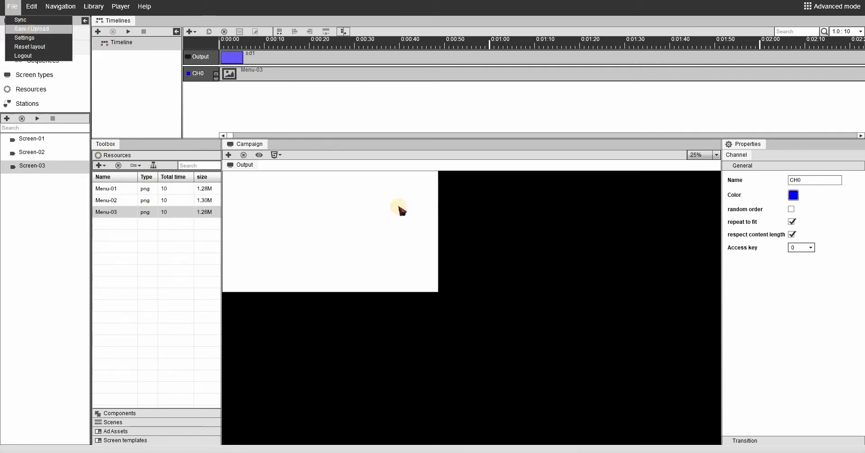
{"action": "left_click", "coordinate": [466, 265]}
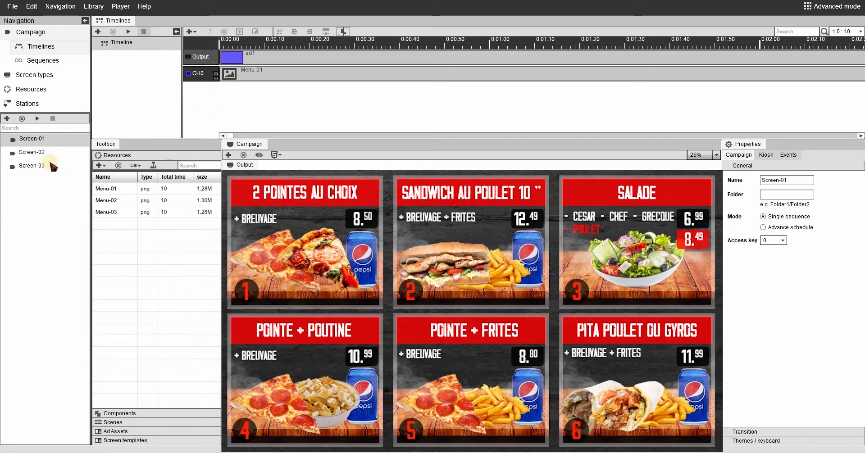
- Assign the Screen-02 campaign to the Screen-01 station and save and upload the change
{"action": "left_click", "coordinate": [40, 107]}
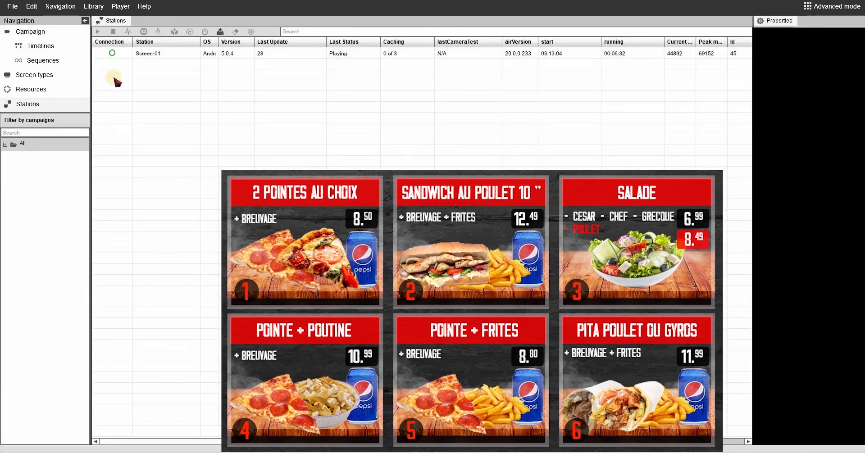
{"action": "left_click", "coordinate": [156, 54]}
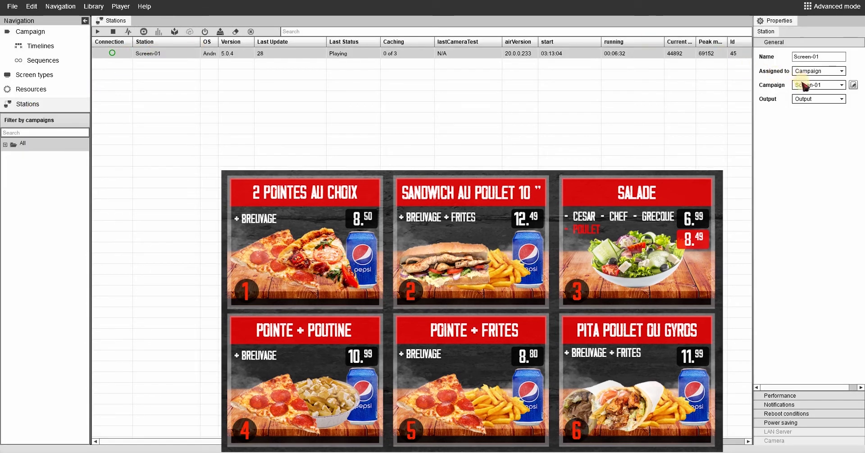
{"action": "left_click", "coordinate": [804, 87]}
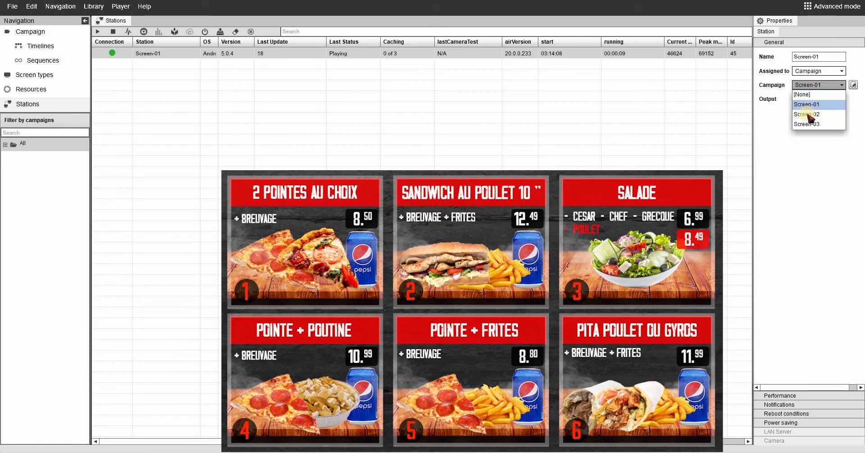
{"action": "left_click", "coordinate": [804, 114]}
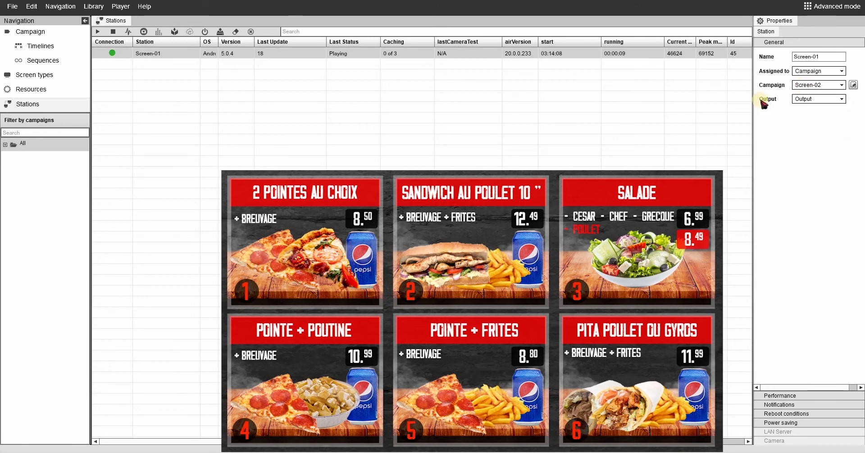
{"action": "left_click", "coordinate": [12, 6]}
{"action": "left_click", "coordinate": [24, 29]}
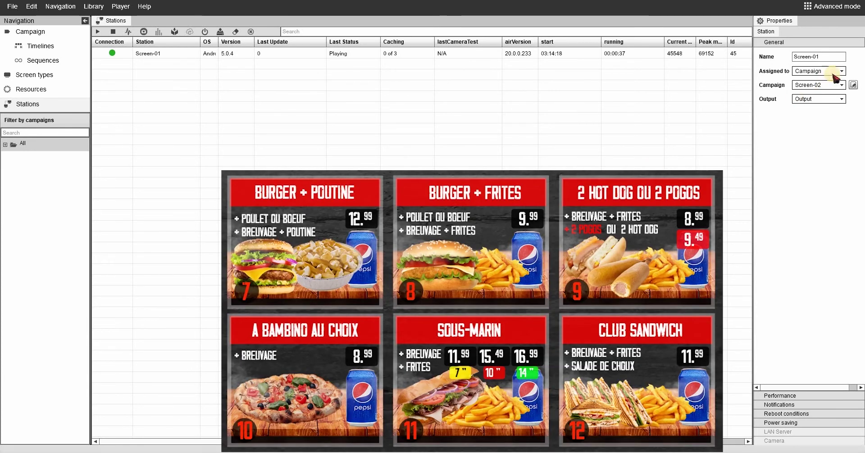
- Switch the Screen-01 station to the Screen-03 campaign and save and upload the change
{"action": "left_click", "coordinate": [840, 85]}
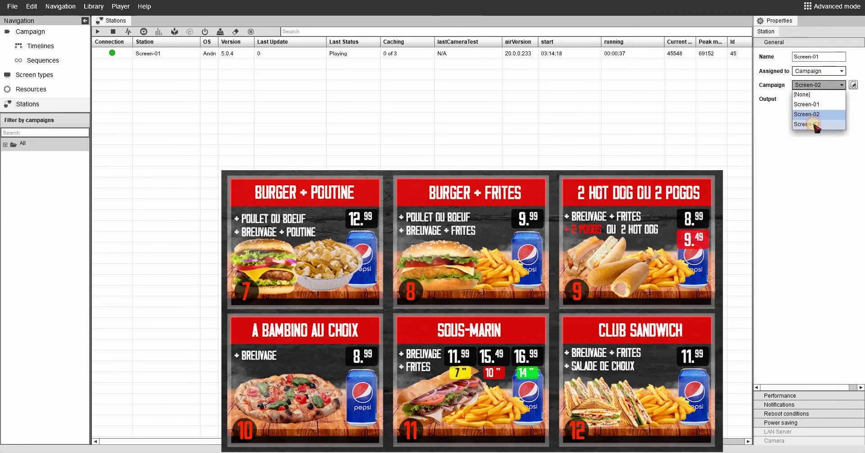
{"action": "left_click", "coordinate": [813, 124]}
{"action": "left_click", "coordinate": [12, 6]}
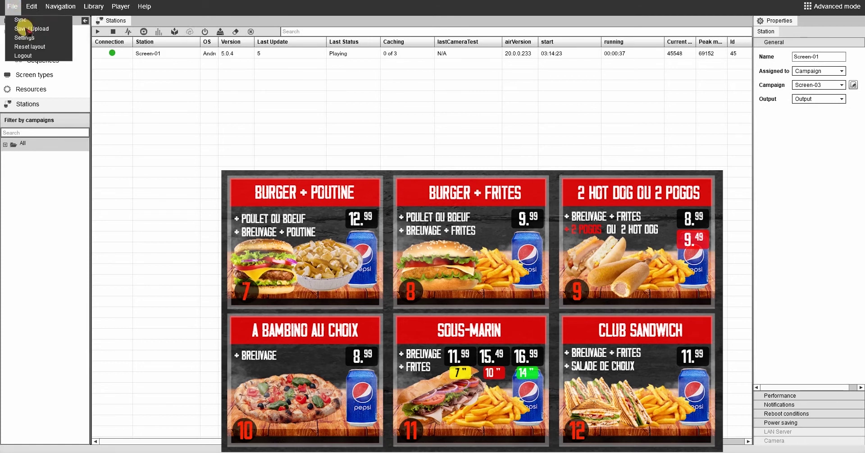
{"action": "left_click", "coordinate": [27, 29]}
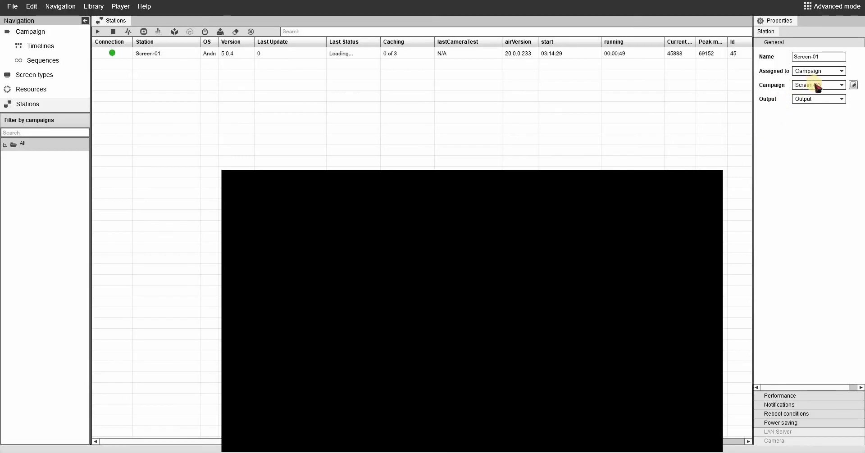
{"action": "left_click", "coordinate": [816, 86]}
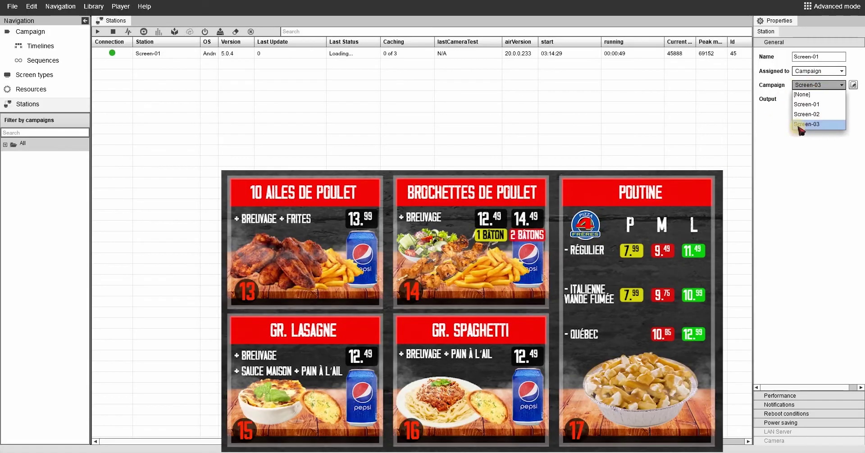
{"action": "left_click", "coordinate": [763, 118]}
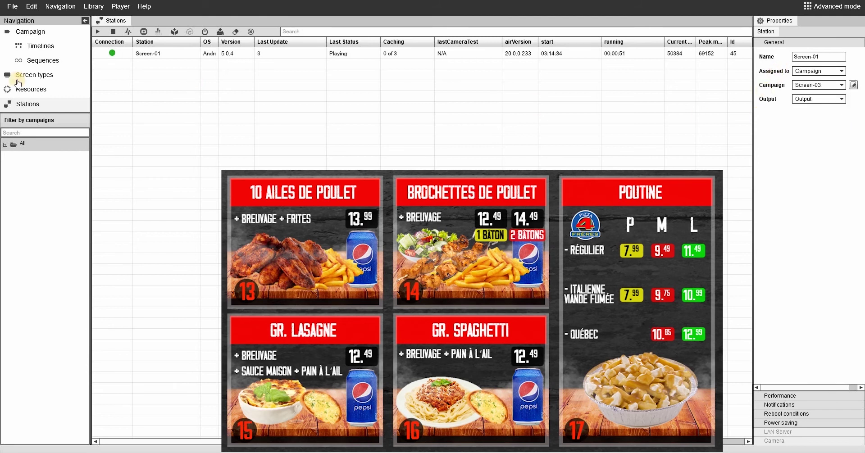
- Delete the Menu-01 image from channel CH0 of the Screen-01 campaign
{"action": "left_click", "coordinate": [45, 32]}
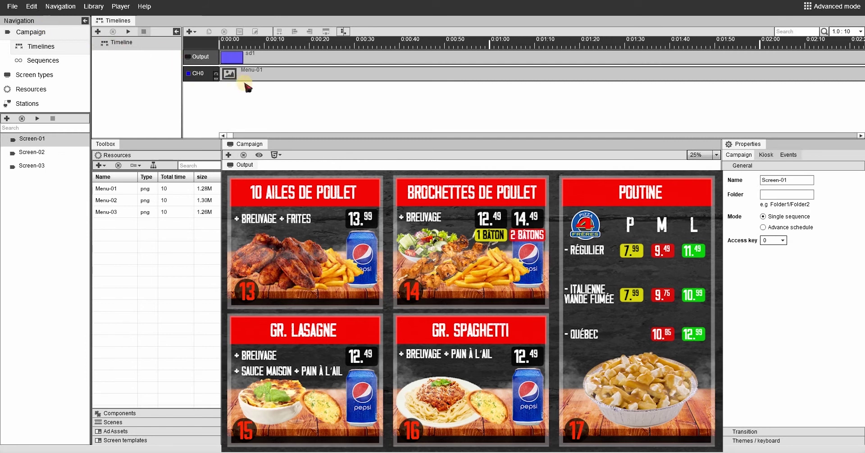
{"action": "left_click", "coordinate": [255, 75]}
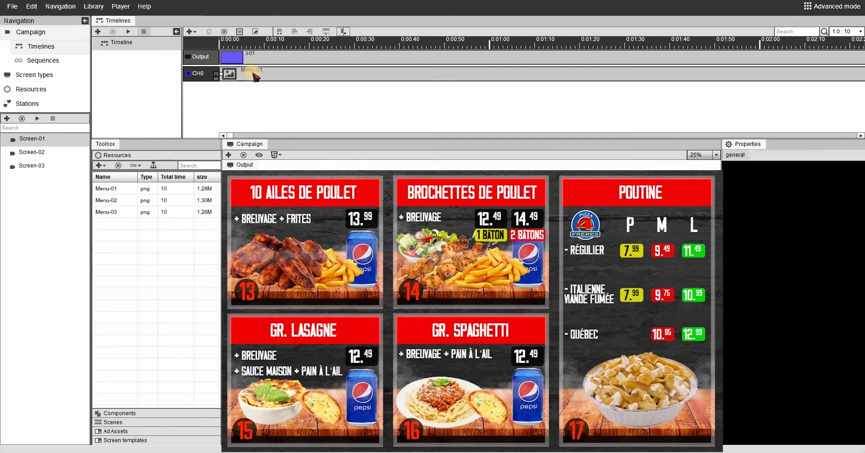
{"action": "left_click", "coordinate": [64, 138]}
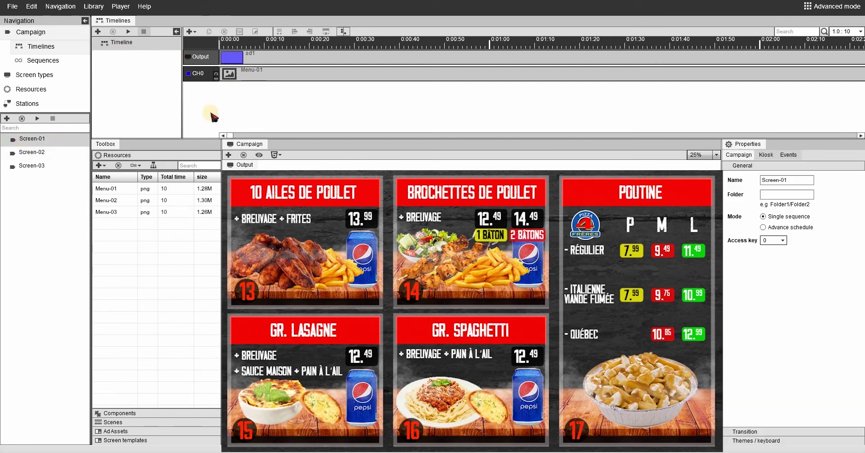
{"action": "right_click", "coordinate": [257, 75]}
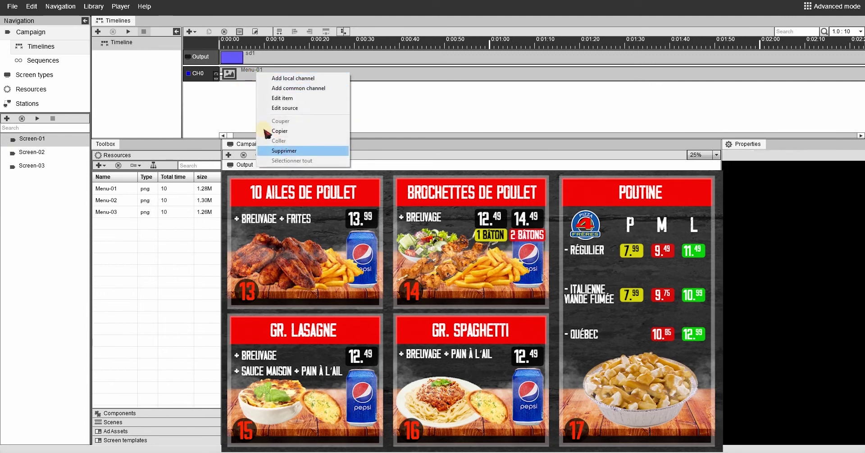
{"action": "left_click", "coordinate": [283, 151]}
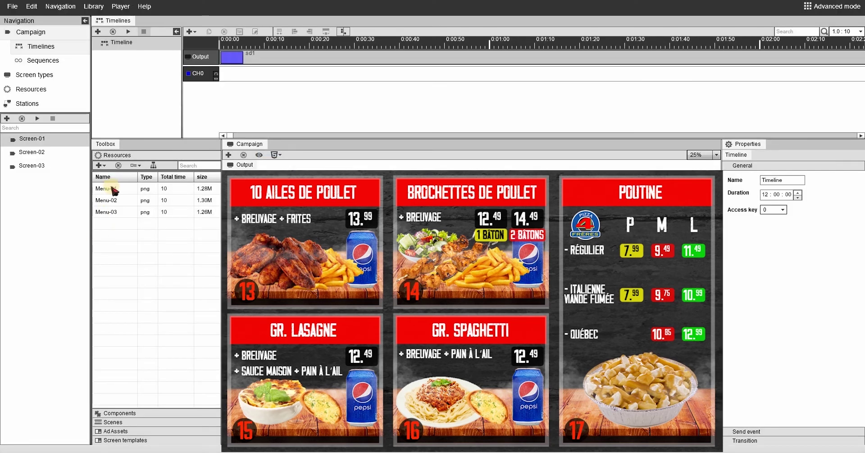
- Place Menu-01 at the start of CH0 with a 7-second duration and add Menu-02 directly after it
{"action": "left_click_drag", "start_coordinate": [141, 189], "coordinate": [234, 75]}
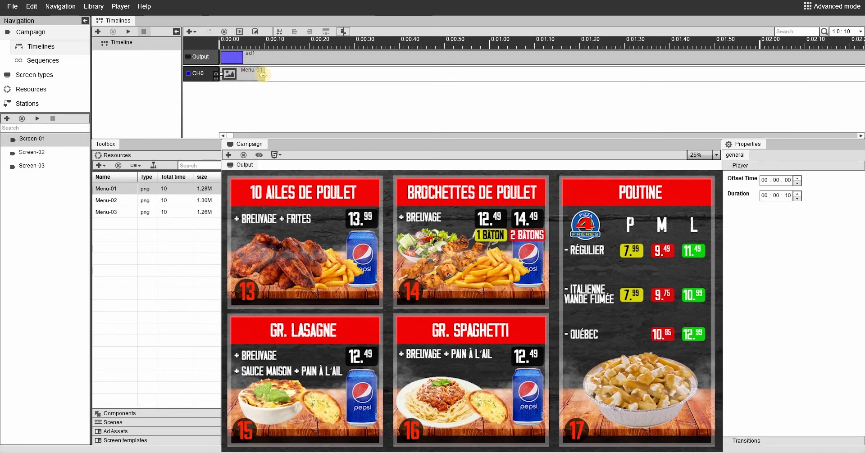
{"action": "left_click_drag", "start_coordinate": [263, 75], "coordinate": [283, 74]}
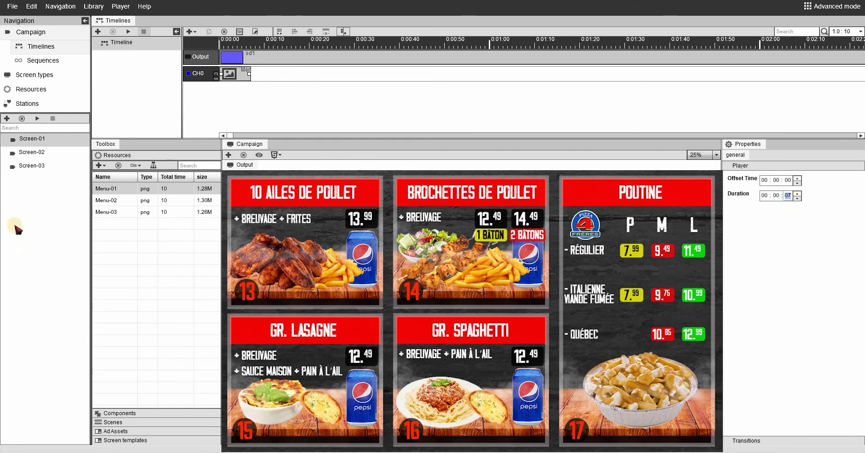
{"action": "left_click_drag", "start_coordinate": [105, 199], "coordinate": [267, 79]}
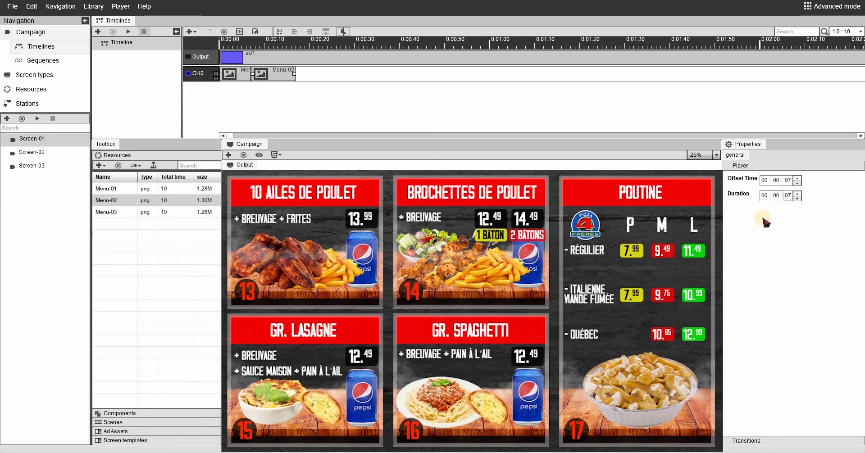
- Add Menu-03 to CH0, shorten Menu-02 to 7 seconds, and move Menu-03 directly behind Menu-02
{"action": "left_click", "coordinate": [110, 213]}
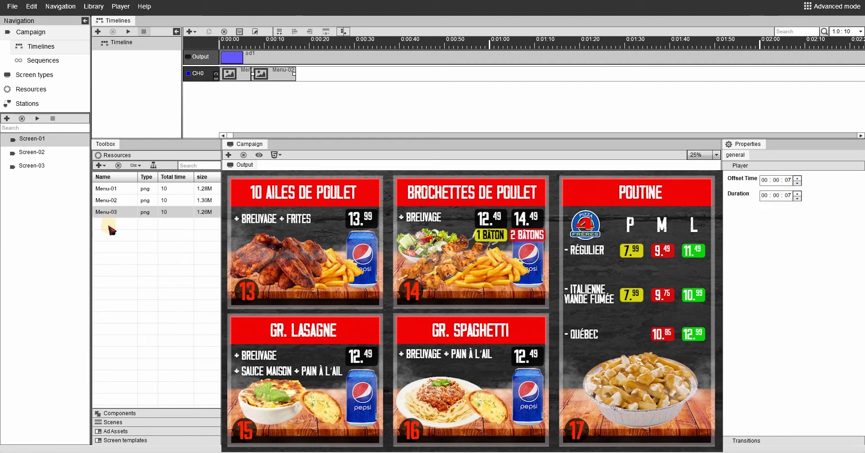
{"action": "left_click_drag", "start_coordinate": [116, 216], "coordinate": [333, 77]}
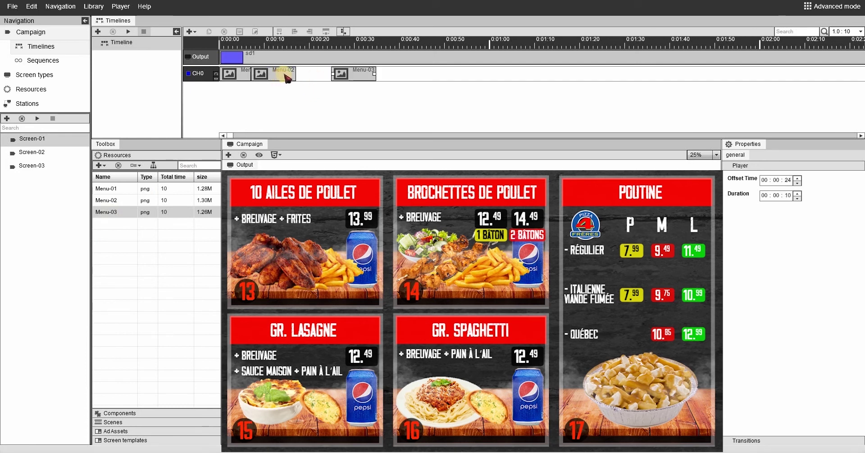
{"action": "left_click", "coordinate": [272, 75]}
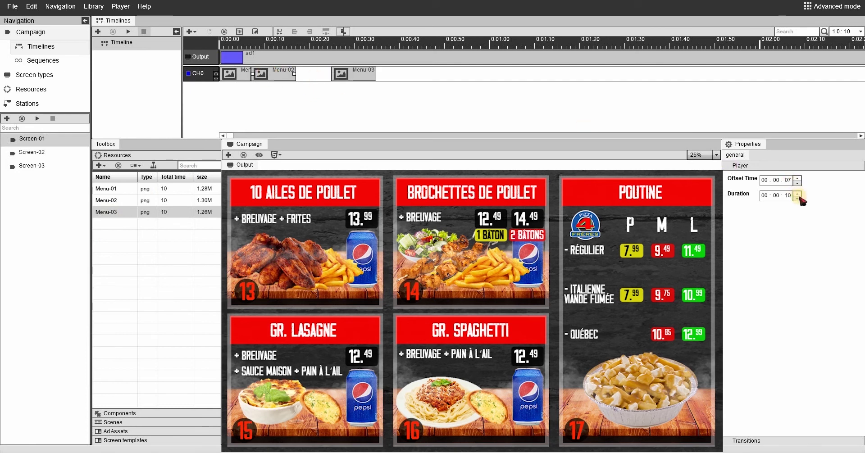
{"action": "left_click_drag", "start_coordinate": [353, 74], "coordinate": [304, 75]}
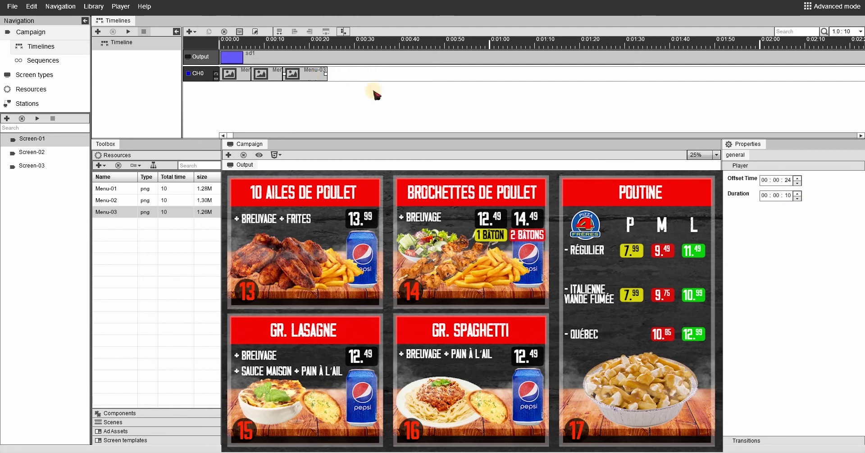
- Shorten the Menu-03 image on channel CH0 to 7 seconds
{"action": "left_click", "coordinate": [797, 198]}
{"action": "left_click", "coordinate": [797, 199]}
- Check the repeat to fit option of channel CH0 and save and upload the updated Screen-01 campaign
{"action": "left_click", "coordinate": [342, 77]}
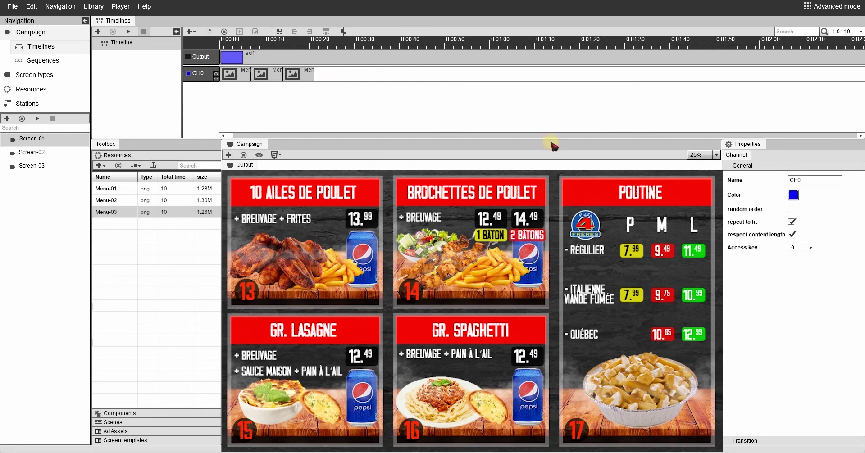
{"action": "left_click", "coordinate": [791, 221]}
{"action": "left_click", "coordinate": [14, 7]}
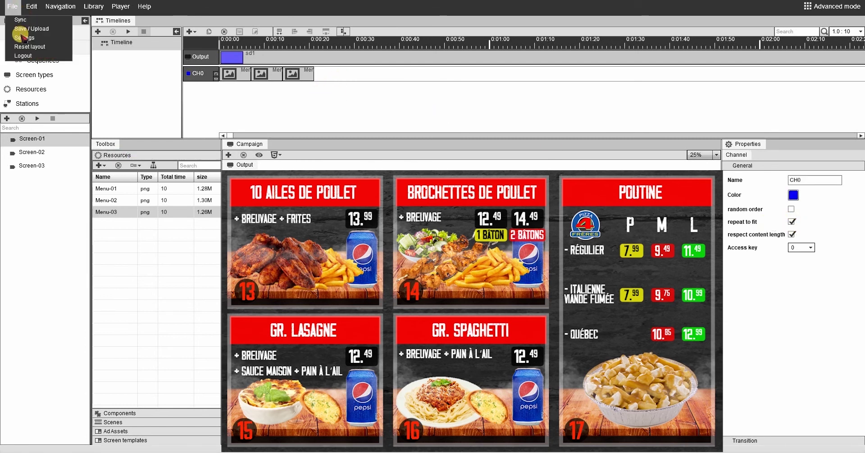
{"action": "left_click", "coordinate": [32, 29]}
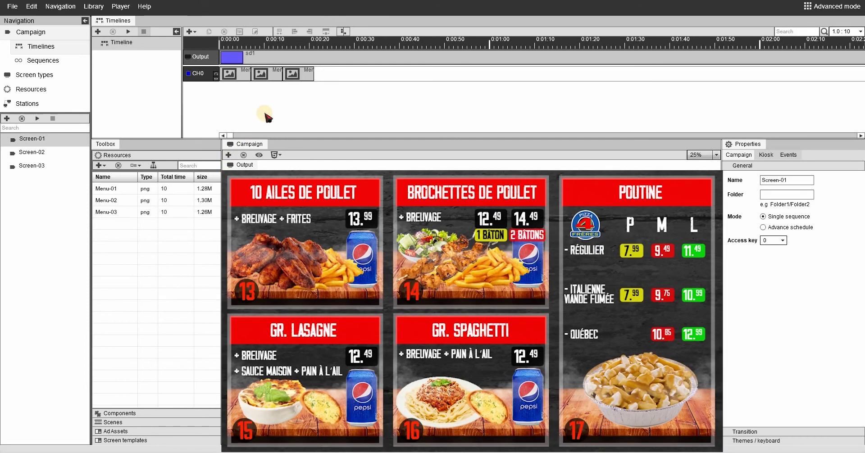
- Assign the Screen-01 station to the Screen-01 campaign and save and upload the change
{"action": "left_click", "coordinate": [31, 105]}
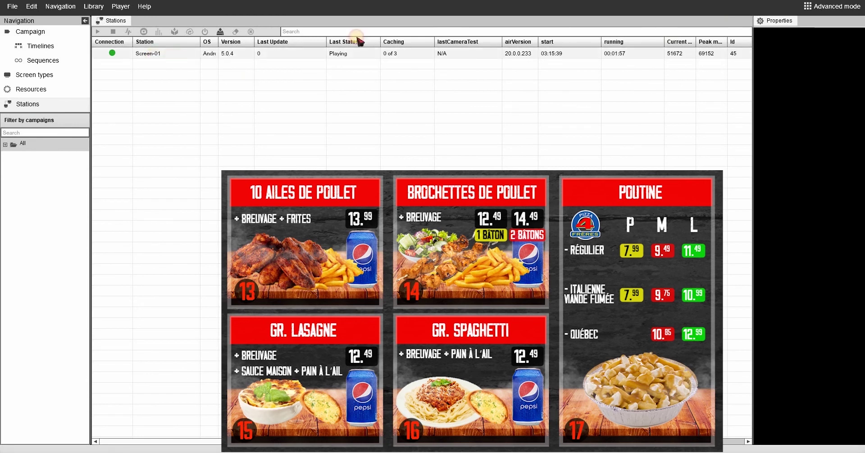
{"action": "left_click", "coordinate": [359, 54]}
{"action": "left_click", "coordinate": [818, 84]}
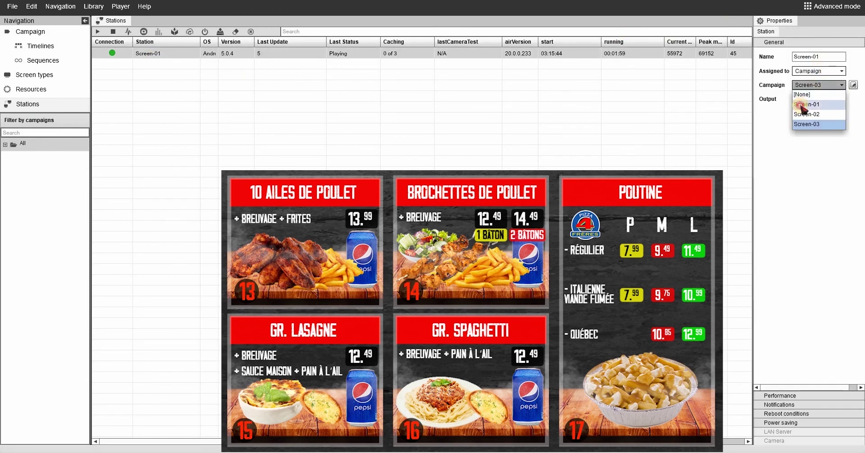
{"action": "left_click", "coordinate": [806, 104]}
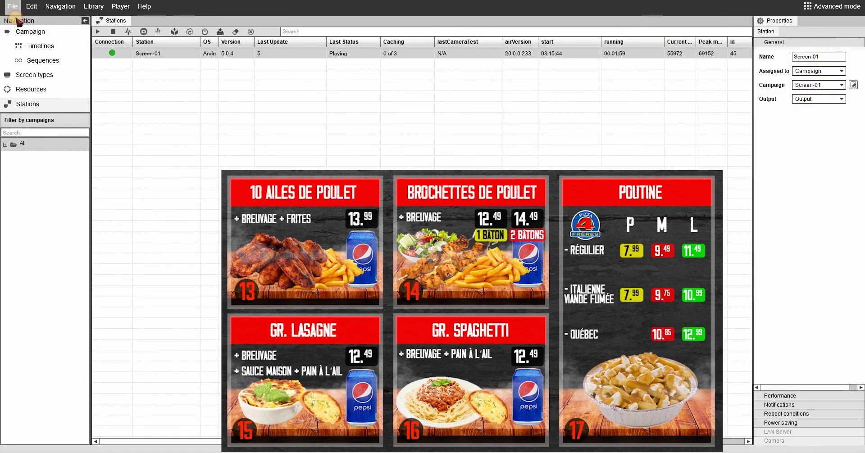
{"action": "left_click", "coordinate": [13, 6]}
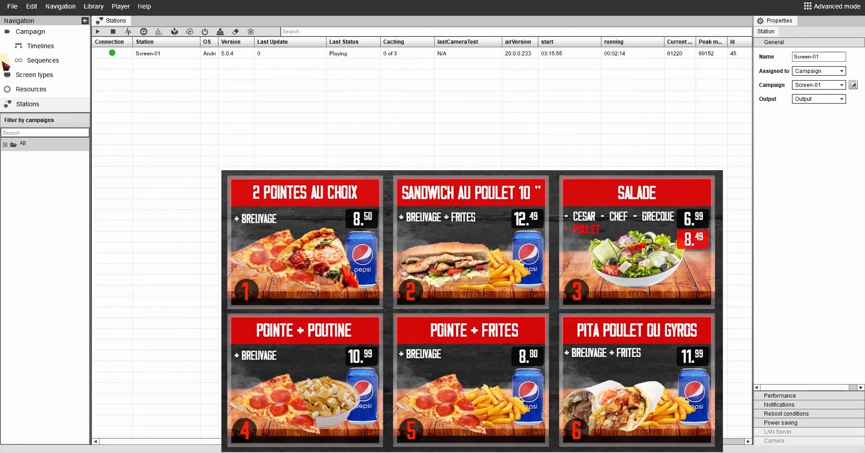
- Return to the Screen-01 campaign timeline and log out of the account
{"action": "left_click", "coordinate": [39, 32]}
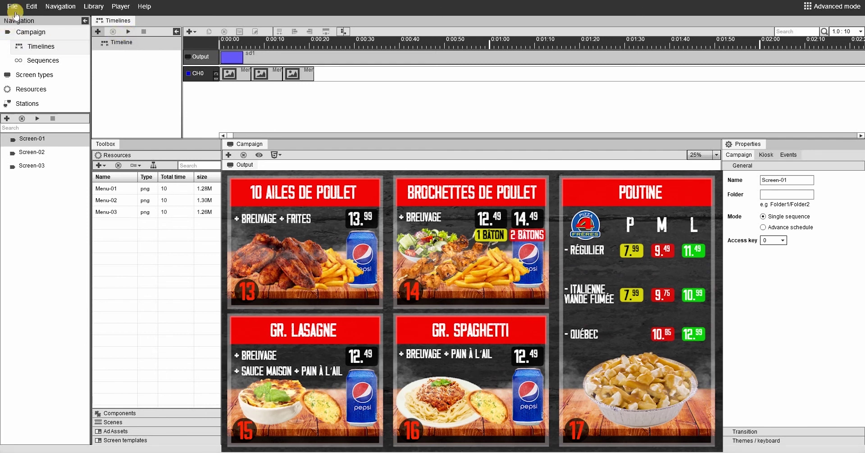
{"action": "left_click", "coordinate": [12, 6]}
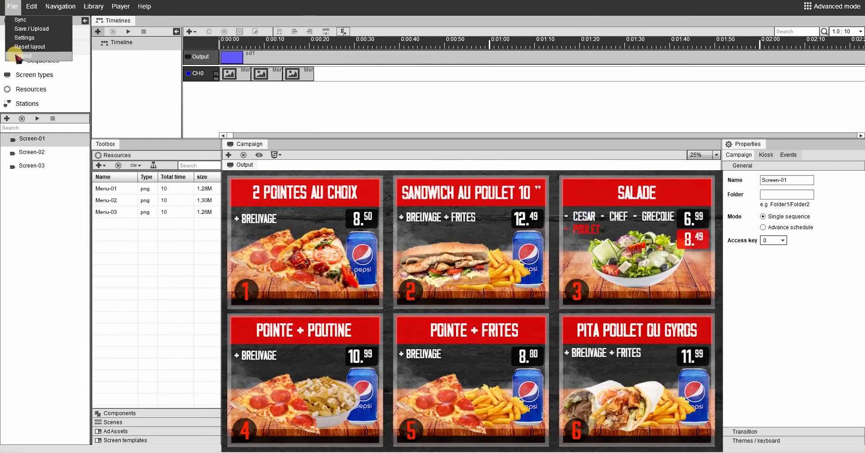
{"action": "left_click", "coordinate": [12, 6]}
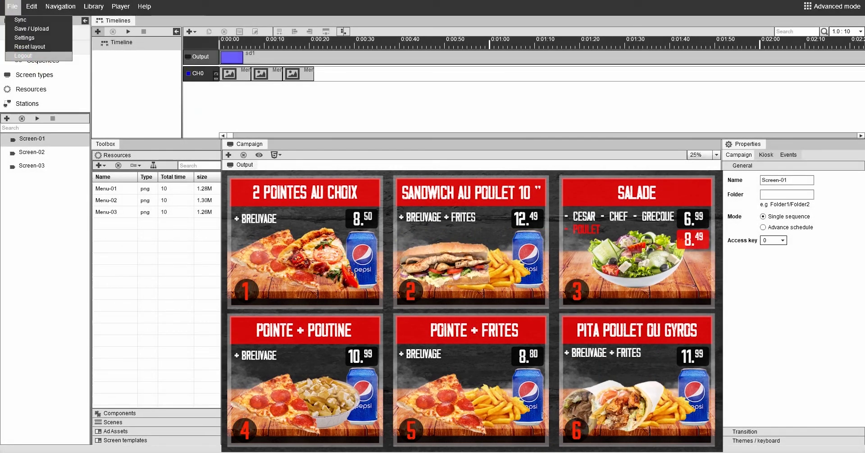
{"action": "left_click", "coordinate": [23, 55]}
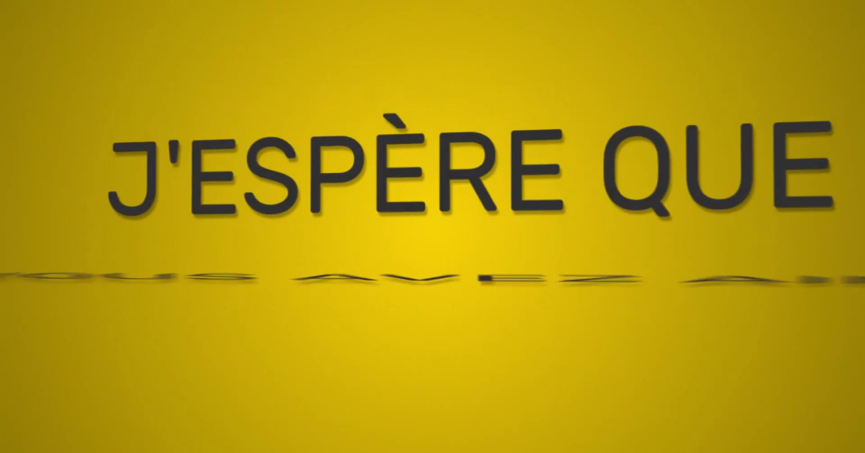